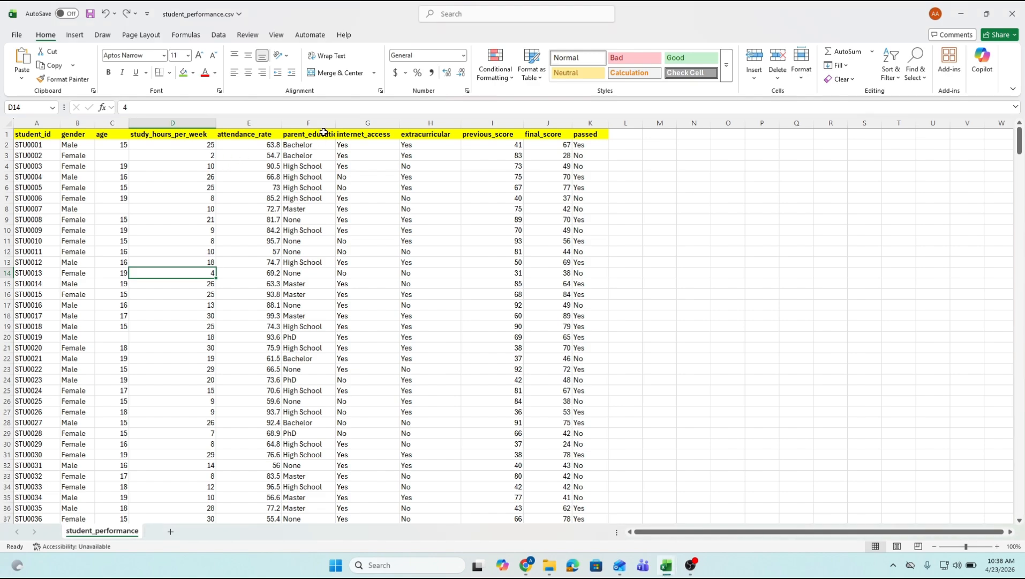
- Narrow column F, holding the parents' education level, slightly
{"action": "mouse_move", "coordinate": [334, 123]}
{"action": "left_mouse_down"}
{"action": "mouse_move", "coordinate": [303, 125]}
{"action": "mouse_move", "coordinate": [328, 131]}
{"action": "left_mouse_up"}
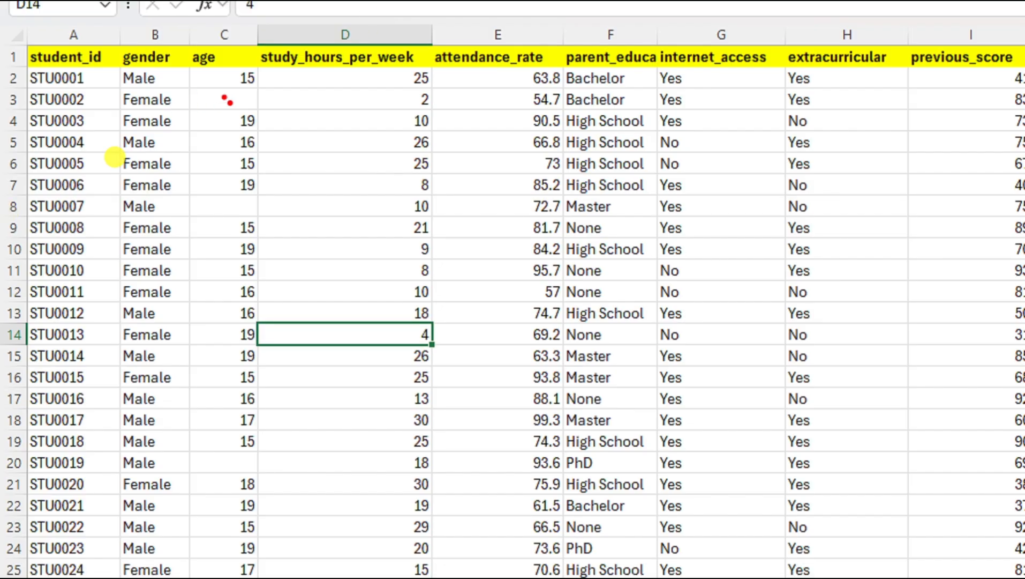
- Examine the age column for blank cells, including the one at C20
{"action": "left_click_drag", "start_coordinate": [224, 97], "coordinate": [250, 97]}
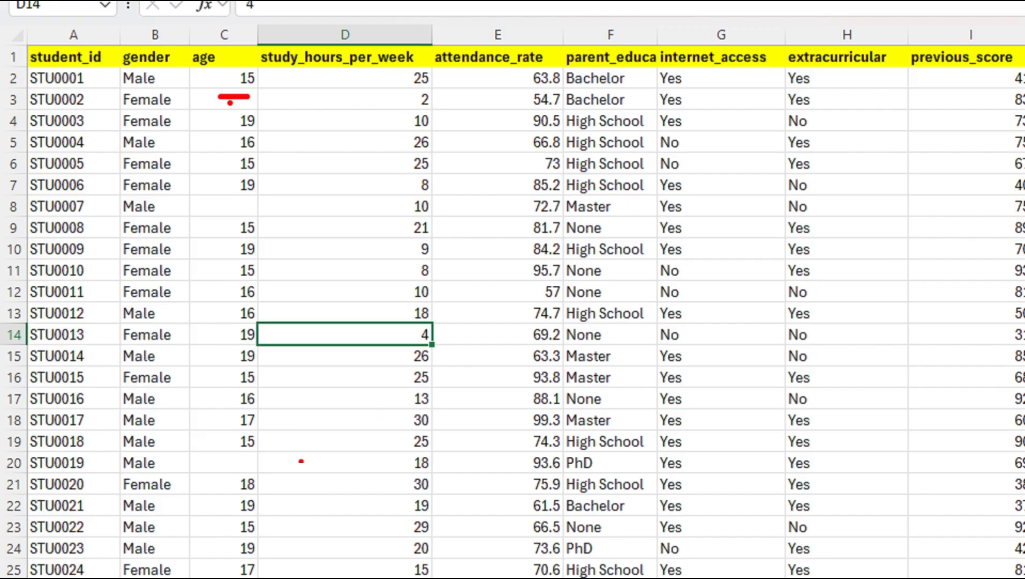
{"action": "left_click_drag", "start_coordinate": [207, 462], "coordinate": [257, 461]}
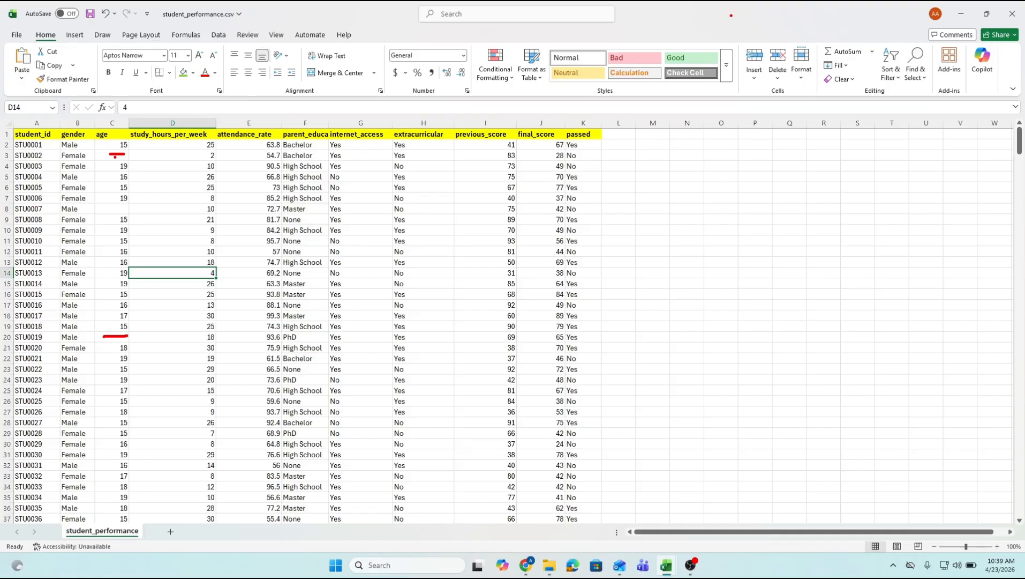
{"action": "left_click_drag", "start_coordinate": [1021, 143], "coordinate": [1022, 189]}
{"action": "scroll", "coordinate": [139, 362], "scroll_direction": "down", "scroll_amount": 1}
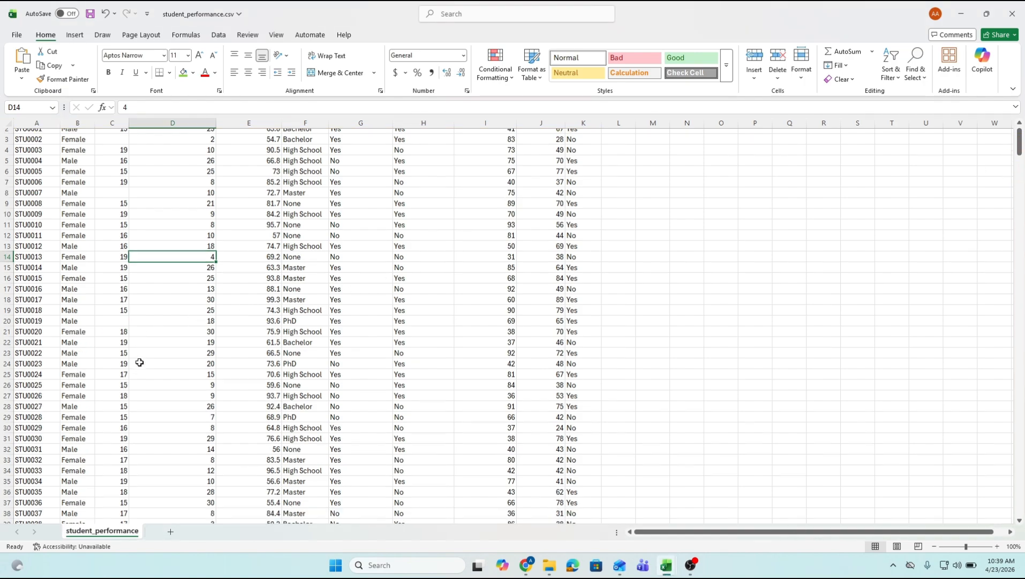
{"action": "scroll", "coordinate": [139, 362], "scroll_direction": "down", "scroll_amount": 3}
{"action": "left_click", "coordinate": [113, 242]}
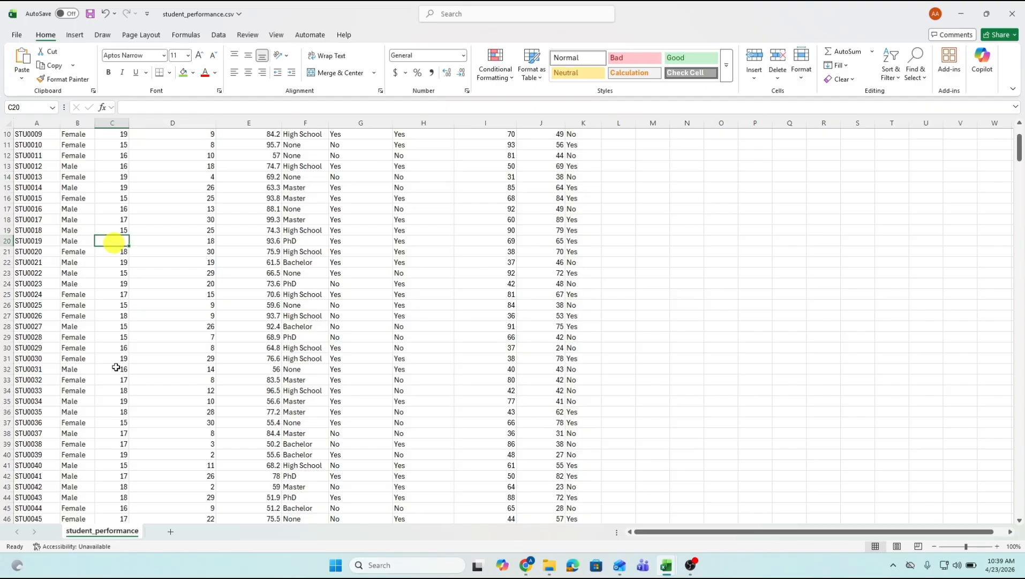
{"action": "scroll", "coordinate": [124, 394], "scroll_direction": "down", "scroll_amount": 20}
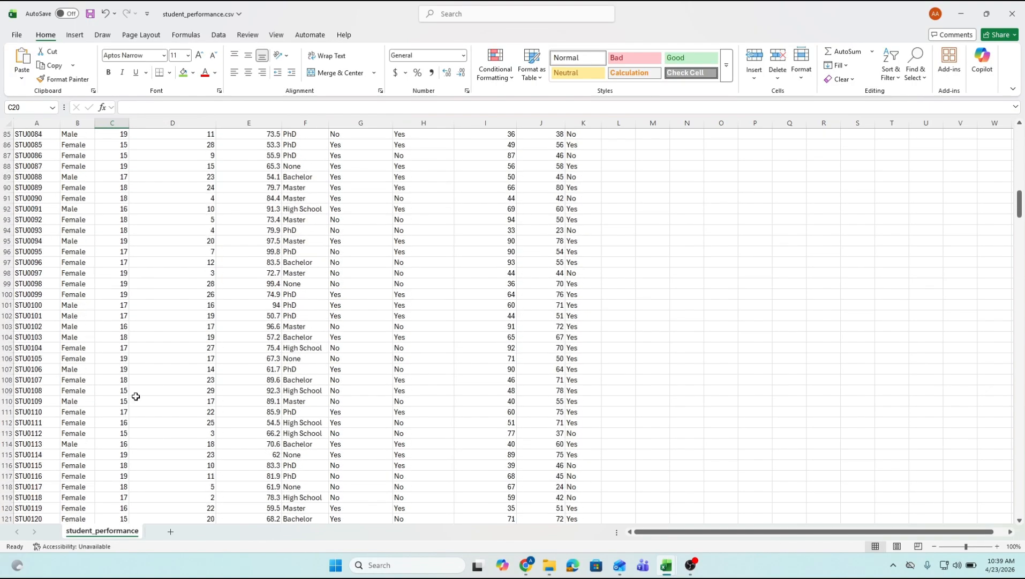
- Examine the rows between student records for fully empty ones, selecting rows 143, 137 and 167 in turn
{"action": "scroll", "coordinate": [135, 396], "scroll_direction": "down", "scroll_amount": 13}
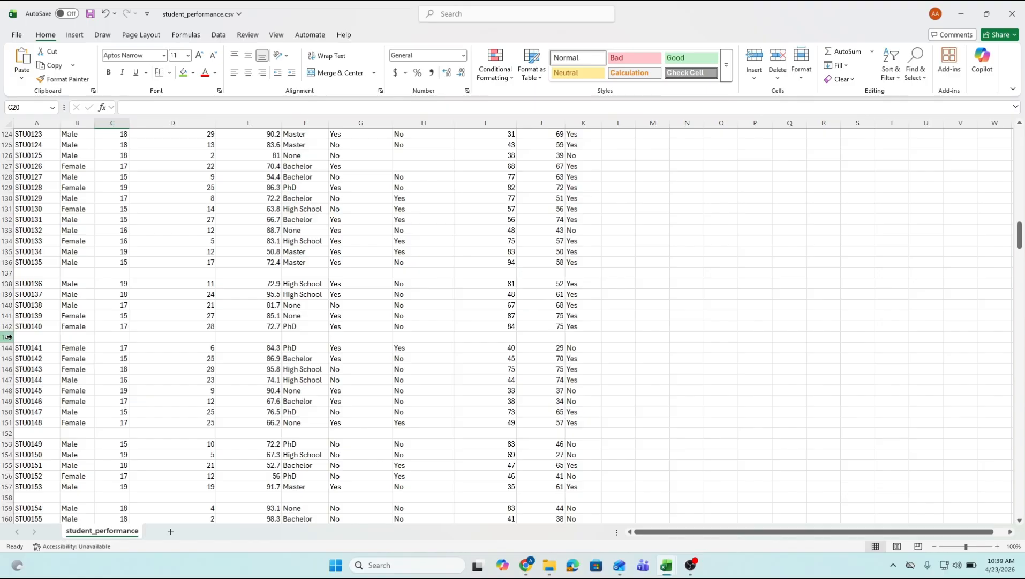
{"action": "left_click", "coordinate": [7, 336]}
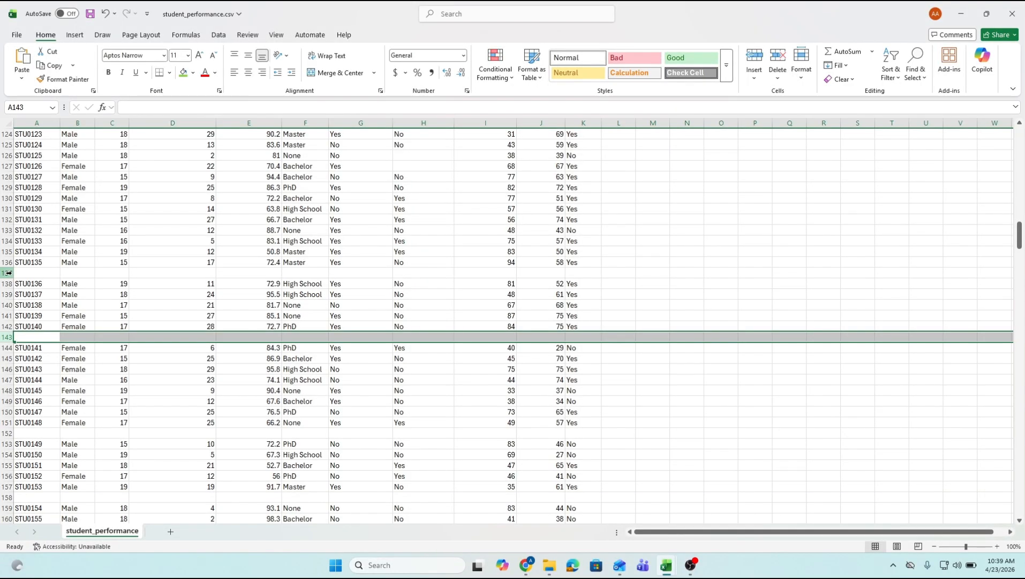
{"action": "left_click", "coordinate": [13, 256]}
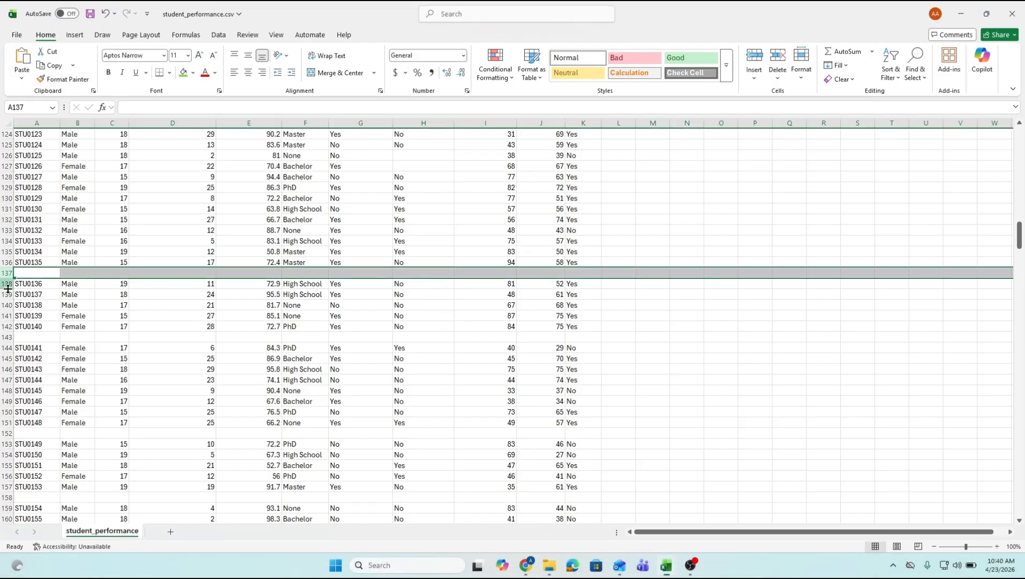
{"action": "scroll", "coordinate": [22, 343], "scroll_direction": "down", "scroll_amount": 4}
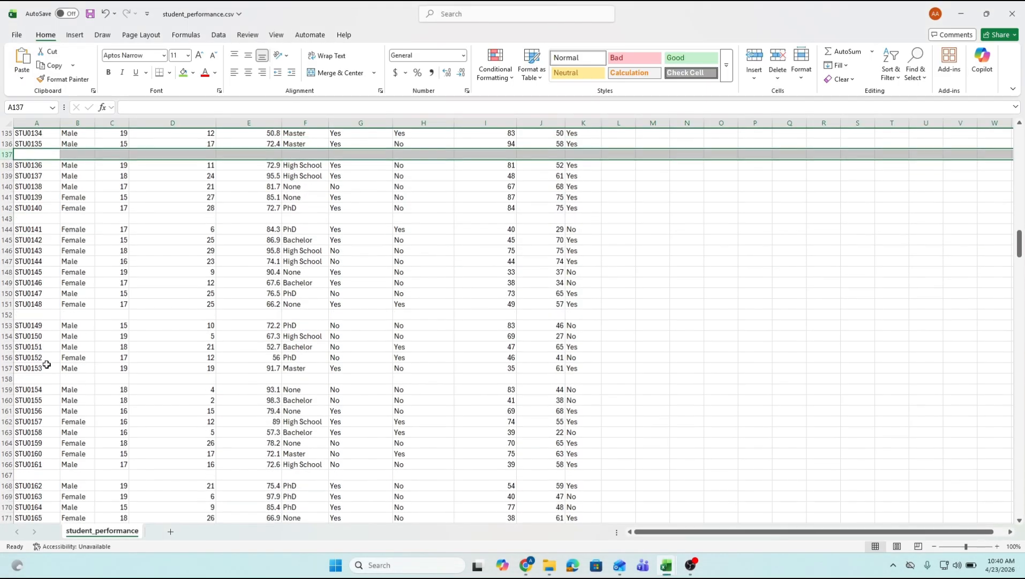
{"action": "scroll", "coordinate": [53, 417], "scroll_direction": "down", "scroll_amount": 3}
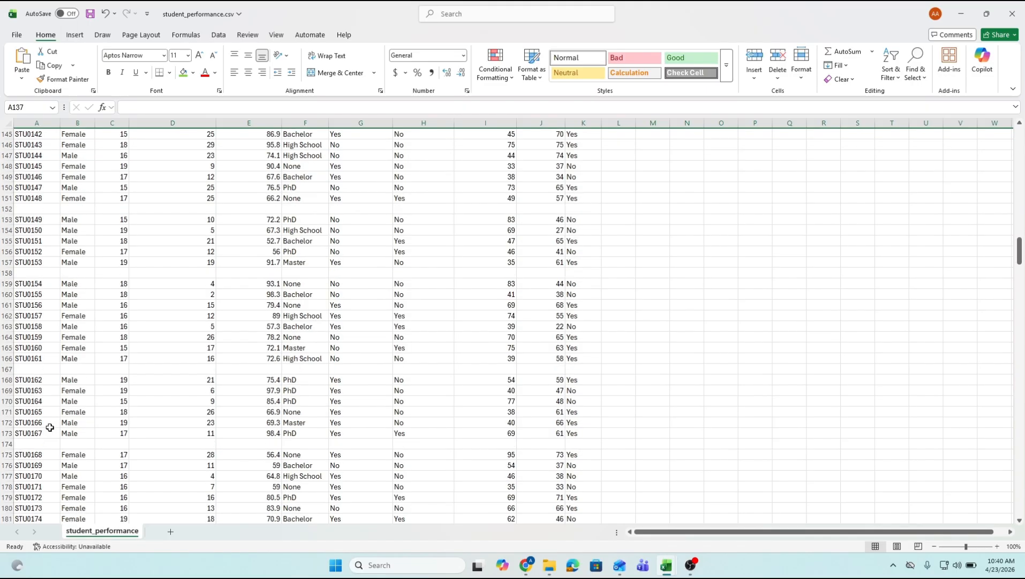
{"action": "left_click", "coordinate": [8, 369]}
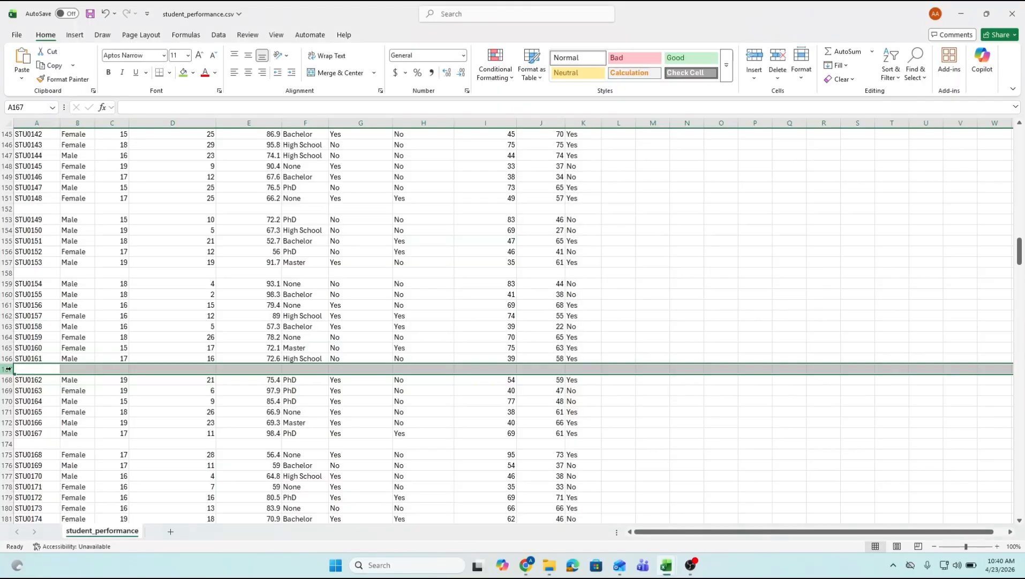
{"action": "left_click", "coordinate": [594, 8]}
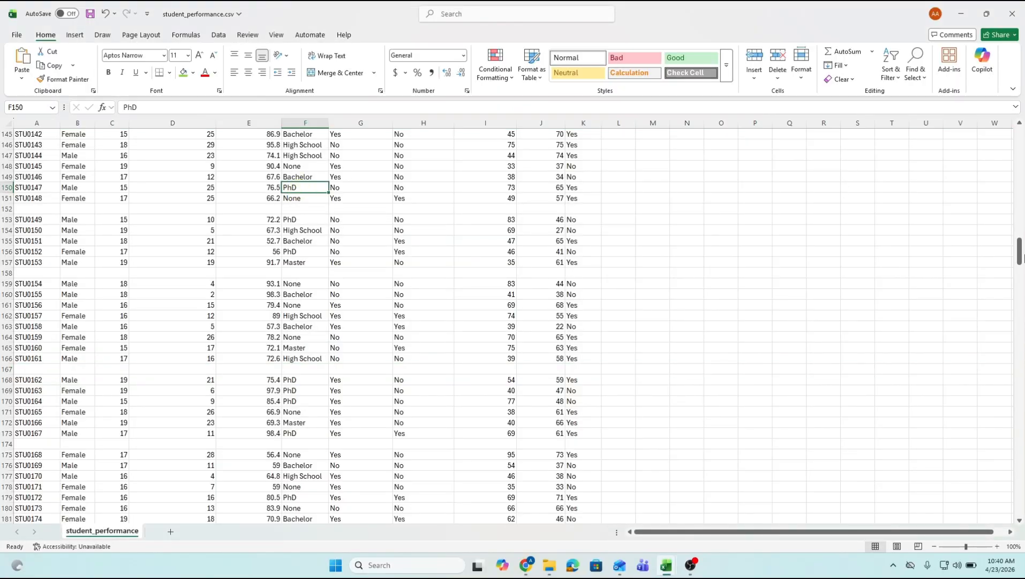
{"action": "left_click_drag", "start_coordinate": [1020, 251], "coordinate": [1021, 133]}
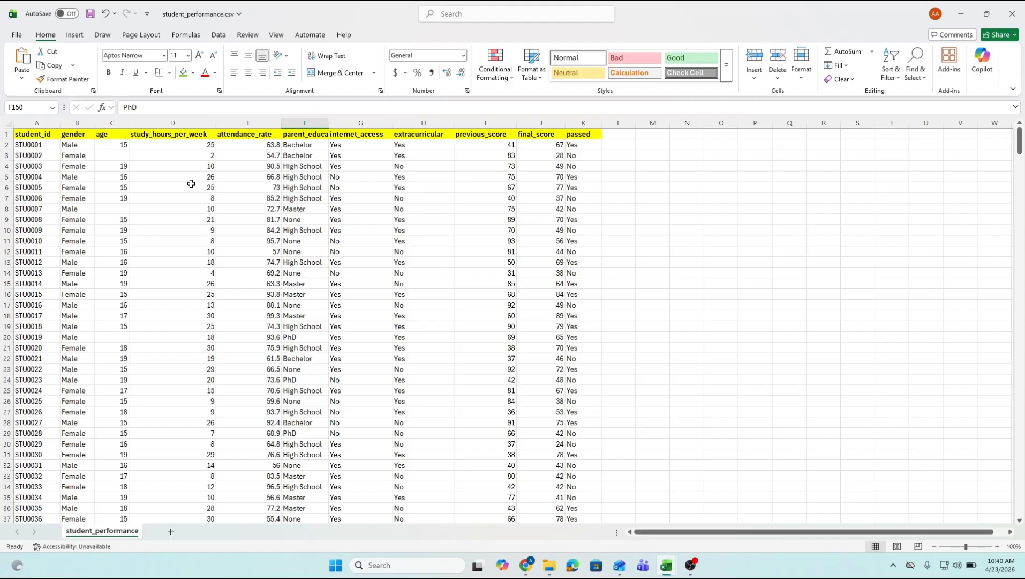
{"action": "key", "text": "ctrl+g"}
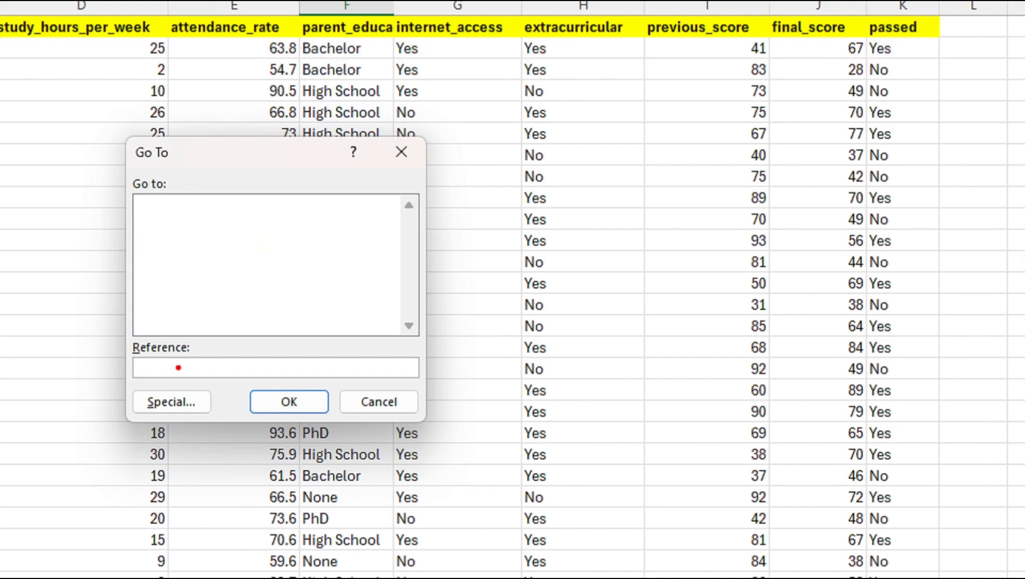
{"action": "left_click_drag", "start_coordinate": [198, 402], "coordinate": [227, 402]}
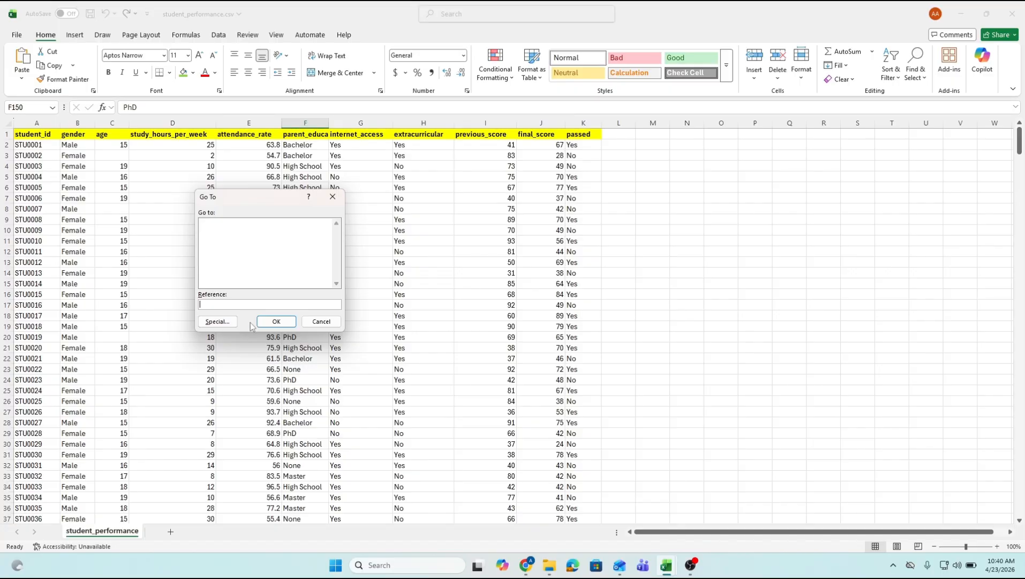
{"action": "left_click", "coordinate": [331, 197]}
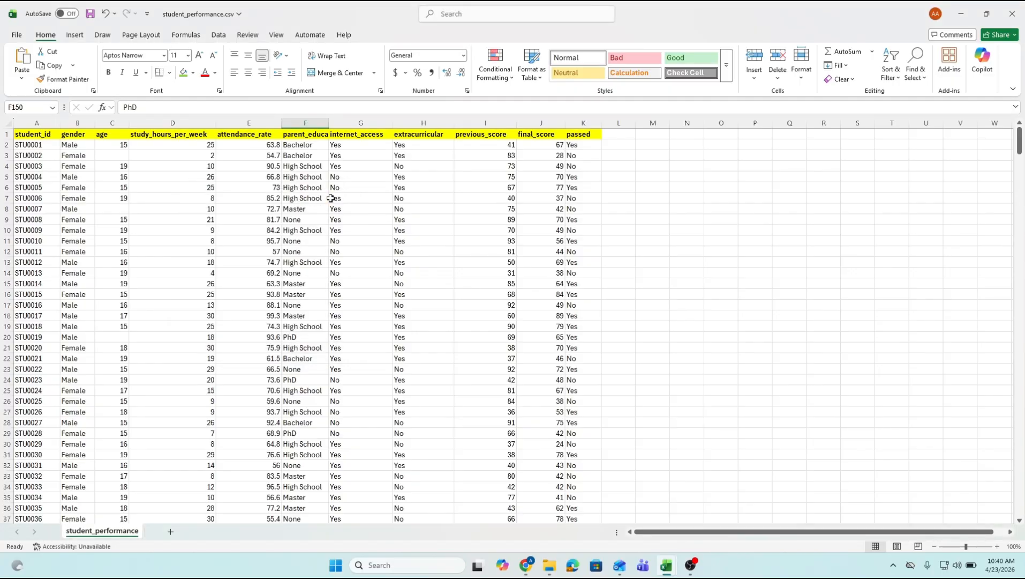
{"action": "key", "text": "ctrl+g"}
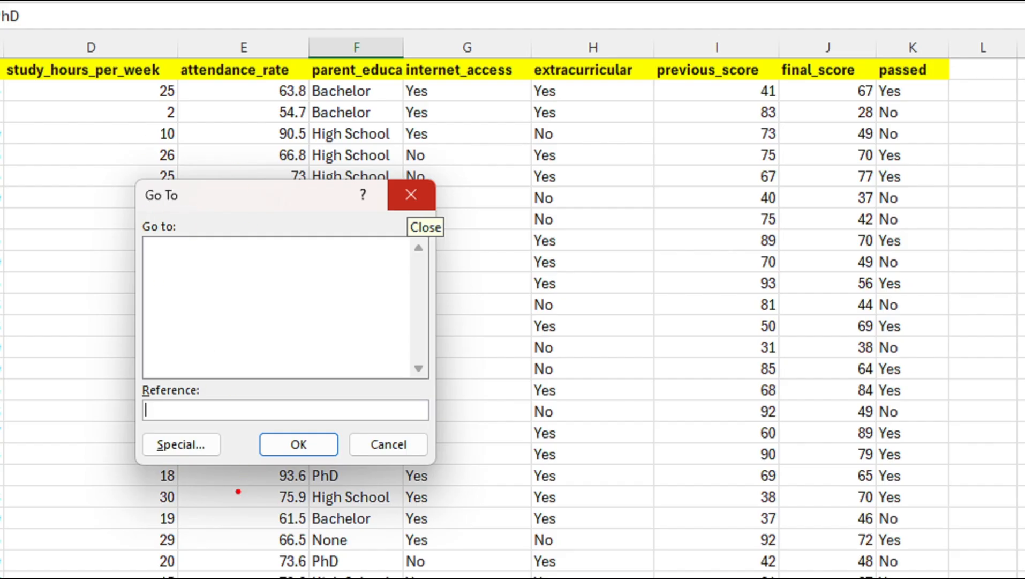
{"action": "left_click_drag", "start_coordinate": [174, 446], "coordinate": [208, 445]}
{"action": "left_click_drag", "start_coordinate": [187, 246], "coordinate": [187, 294]}
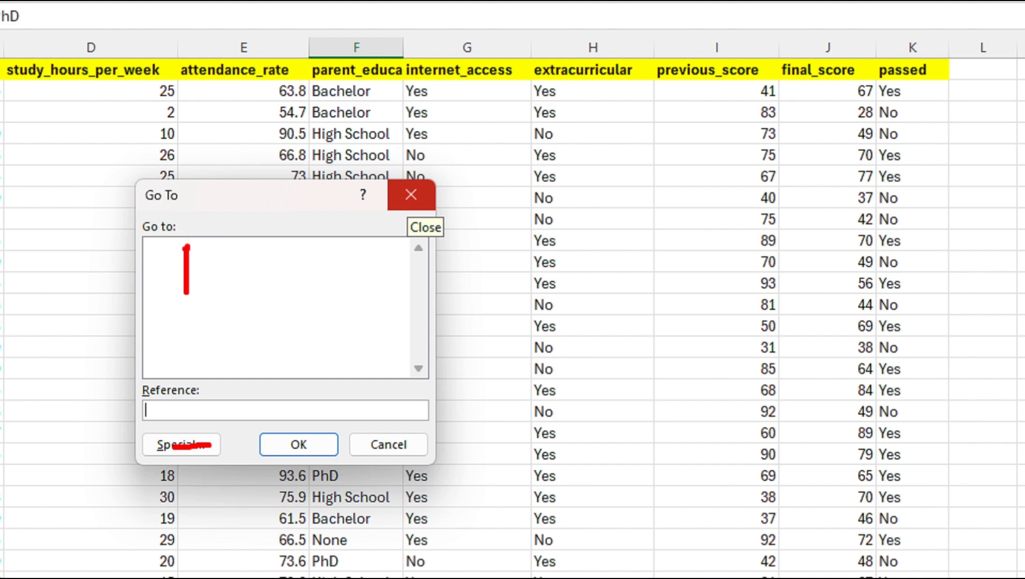
{"action": "mouse_move", "coordinate": [184, 248]}
{"action": "left_mouse_down"}
{"action": "mouse_move", "coordinate": [214, 248]}
{"action": "mouse_move", "coordinate": [203, 266]}
{"action": "mouse_move", "coordinate": [236, 247]}
{"action": "mouse_move", "coordinate": [234, 261]}
{"action": "mouse_move", "coordinate": [254, 261]}
{"action": "mouse_move", "coordinate": [246, 292]}
{"action": "mouse_move", "coordinate": [236, 293]}
{"action": "left_mouse_up"}
{"action": "mouse_move", "coordinate": [179, 312]}
{"action": "left_mouse_down"}
{"action": "mouse_move", "coordinate": [169, 343]}
{"action": "mouse_move", "coordinate": [195, 325]}
{"action": "mouse_move", "coordinate": [209, 340]}
{"action": "mouse_move", "coordinate": [199, 320]}
{"action": "mouse_move", "coordinate": [228, 318]}
{"action": "left_mouse_up"}
{"action": "mouse_move", "coordinate": [239, 305]}
{"action": "left_mouse_down"}
{"action": "mouse_move", "coordinate": [242, 333]}
{"action": "mouse_move", "coordinate": [298, 322]}
{"action": "mouse_move", "coordinate": [281, 330]}
{"action": "left_mouse_up"}
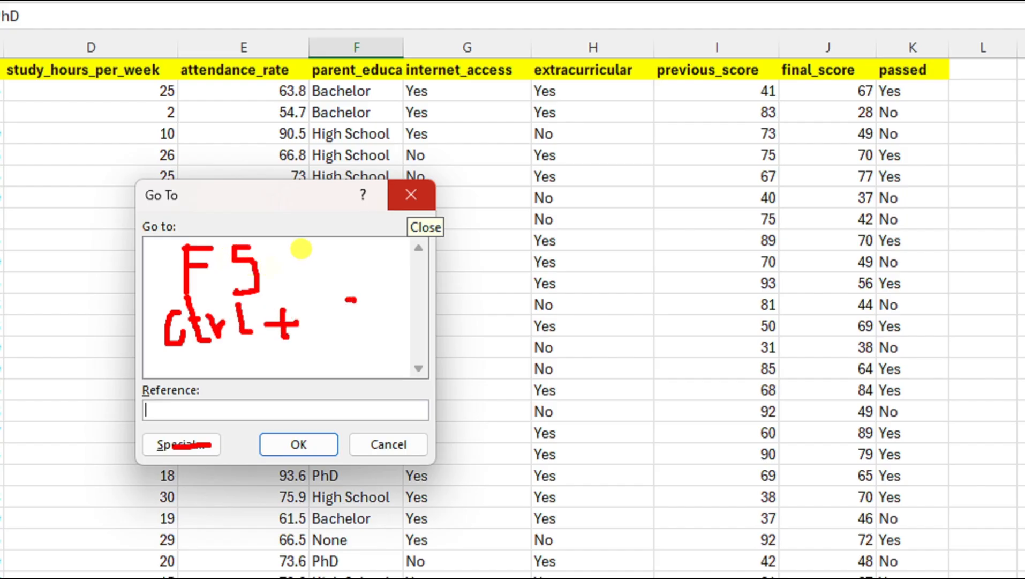
{"action": "mouse_move", "coordinate": [354, 302]}
{"action": "left_mouse_down"}
{"action": "mouse_move", "coordinate": [332, 331]}
{"action": "mouse_move", "coordinate": [354, 324]}
{"action": "mouse_move", "coordinate": [354, 312]}
{"action": "mouse_move", "coordinate": [369, 346]}
{"action": "left_mouse_up"}
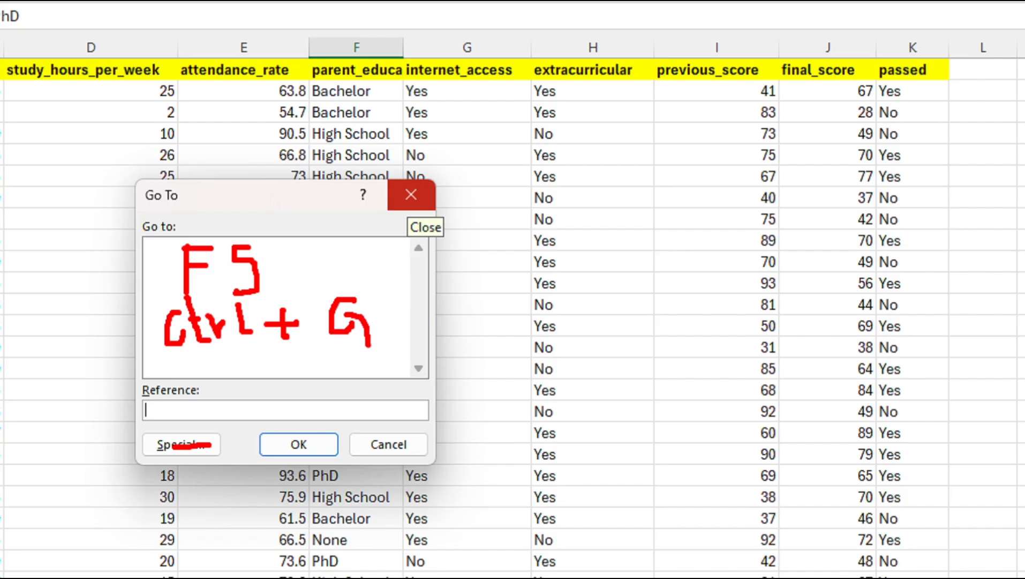
{"action": "left_click", "coordinate": [214, 350]}
{"action": "mouse_move", "coordinate": [215, 349]}
{"action": "left_mouse_down"}
{"action": "mouse_move", "coordinate": [215, 375]}
{"action": "mouse_move", "coordinate": [228, 345]}
{"action": "mouse_move", "coordinate": [222, 358]}
{"action": "mouse_move", "coordinate": [240, 370]}
{"action": "mouse_move", "coordinate": [247, 356]}
{"action": "mouse_move", "coordinate": [250, 371]}
{"action": "mouse_move", "coordinate": [262, 357]}
{"action": "mouse_move", "coordinate": [288, 356]}
{"action": "mouse_move", "coordinate": [288, 367]}
{"action": "mouse_move", "coordinate": [289, 338]}
{"action": "left_mouse_up"}
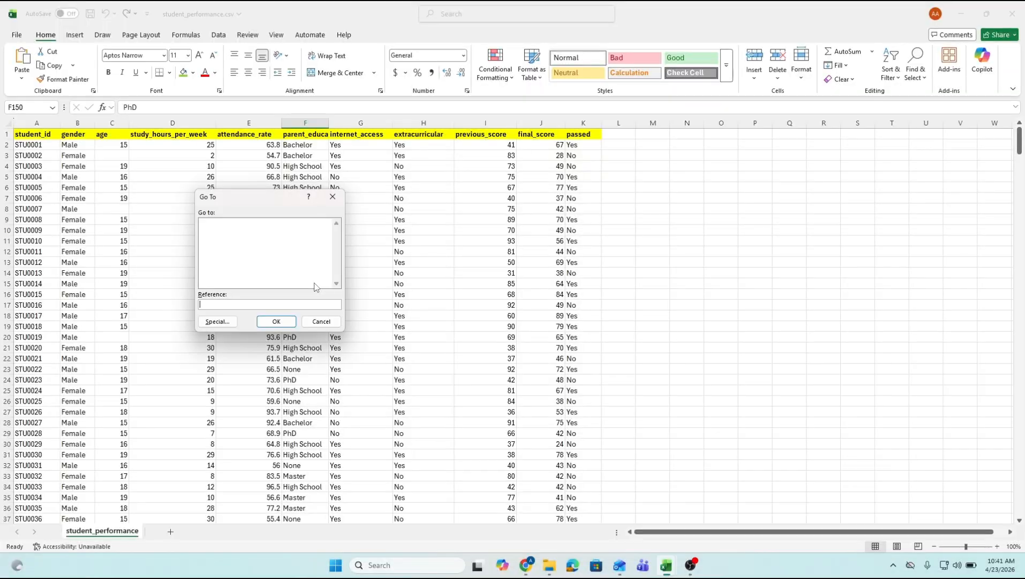
{"action": "left_click", "coordinate": [333, 197]}
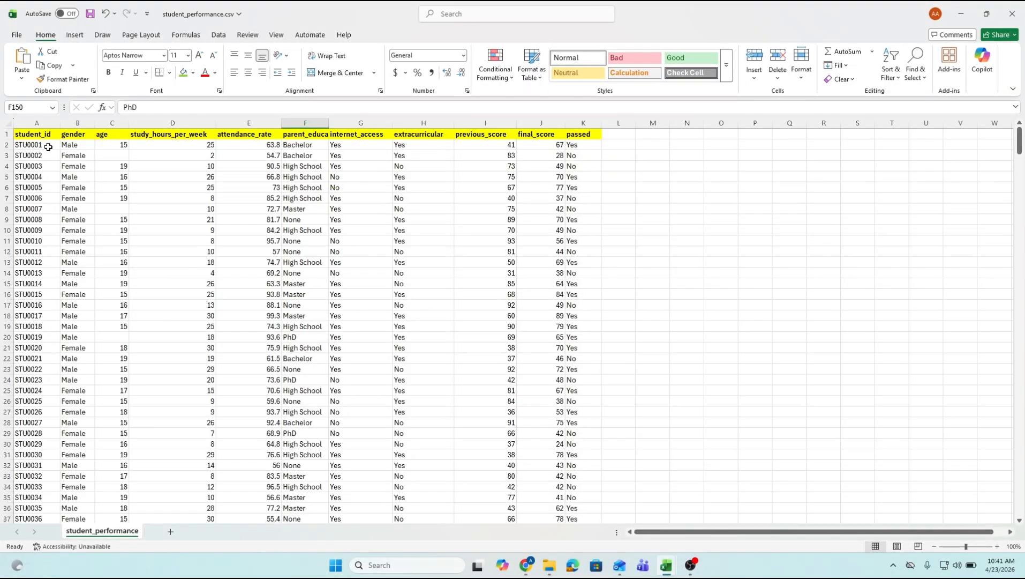
- Select the whole student data table from A1 through K507, including the header row
{"action": "left_click_drag", "start_coordinate": [34, 136], "coordinate": [590, 425]}
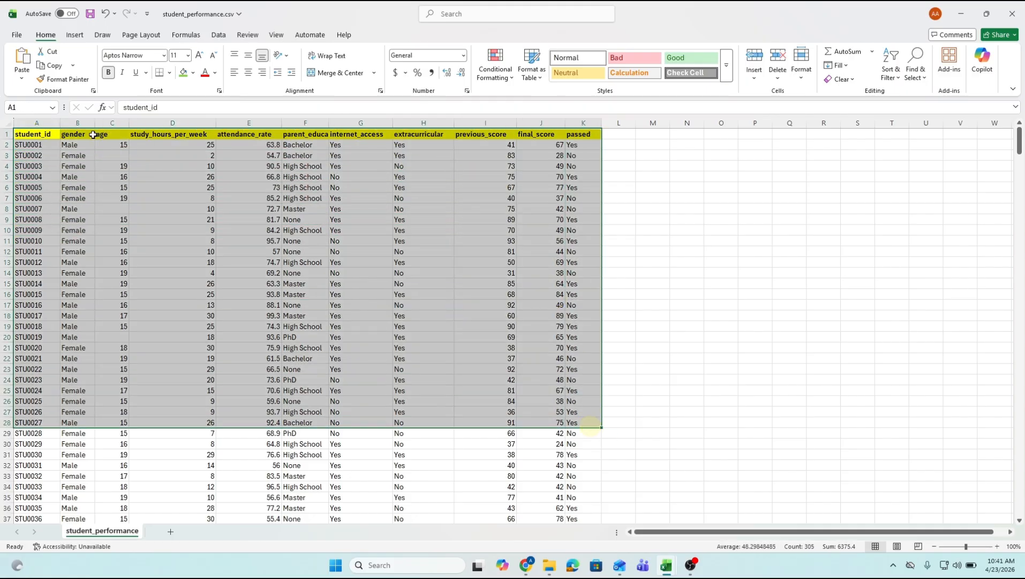
{"action": "left_click", "coordinate": [7, 123]}
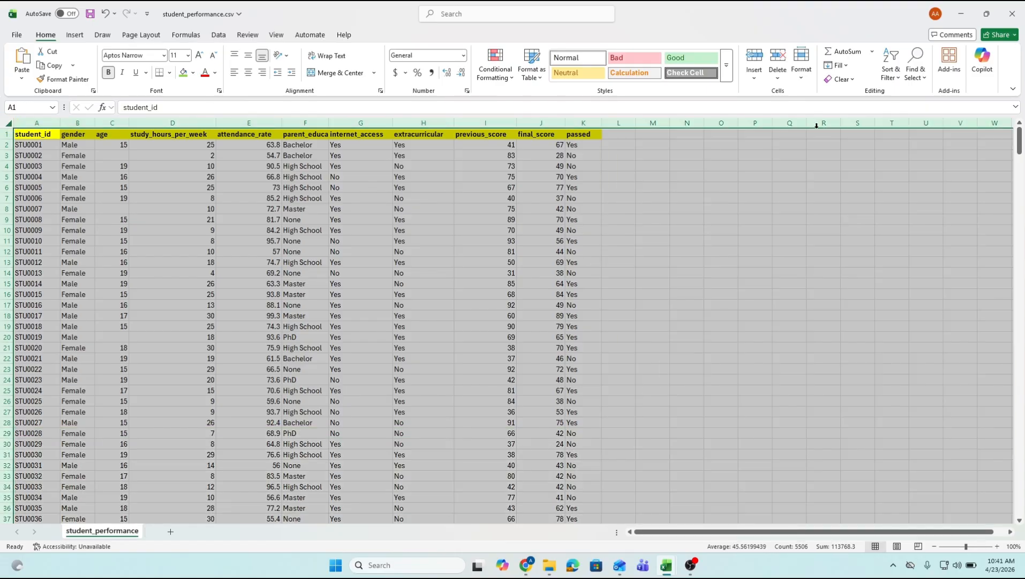
{"action": "left_click_drag", "start_coordinate": [687, 198], "coordinate": [718, 197]}
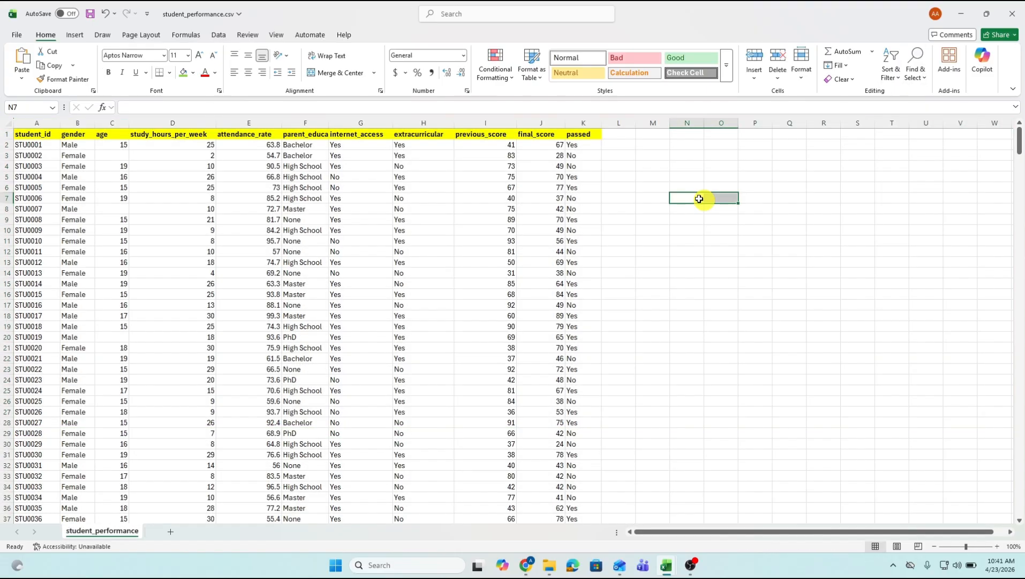
{"action": "left_click_drag", "start_coordinate": [31, 138], "coordinate": [587, 494]}
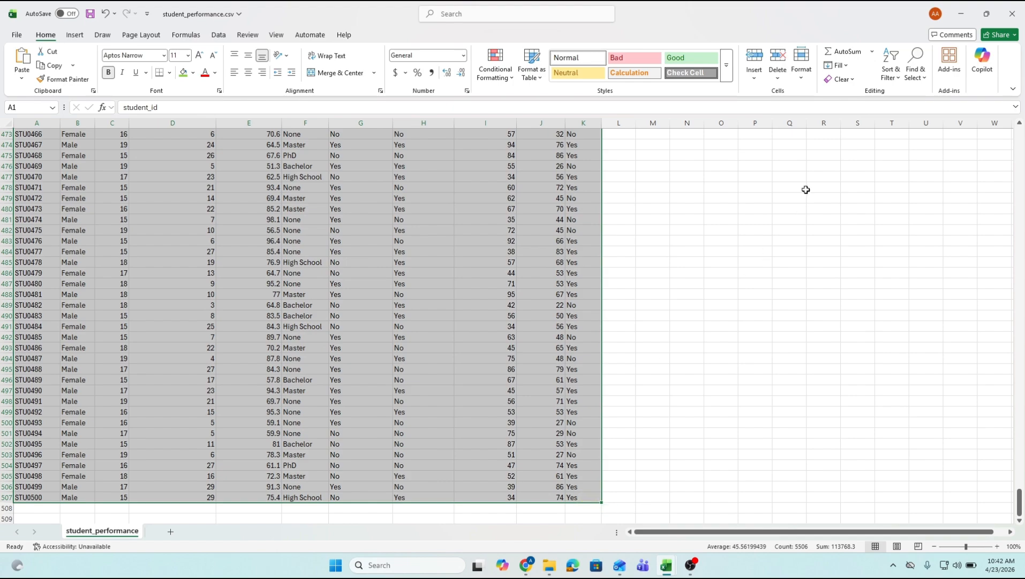
{"action": "left_click", "coordinate": [914, 78]}
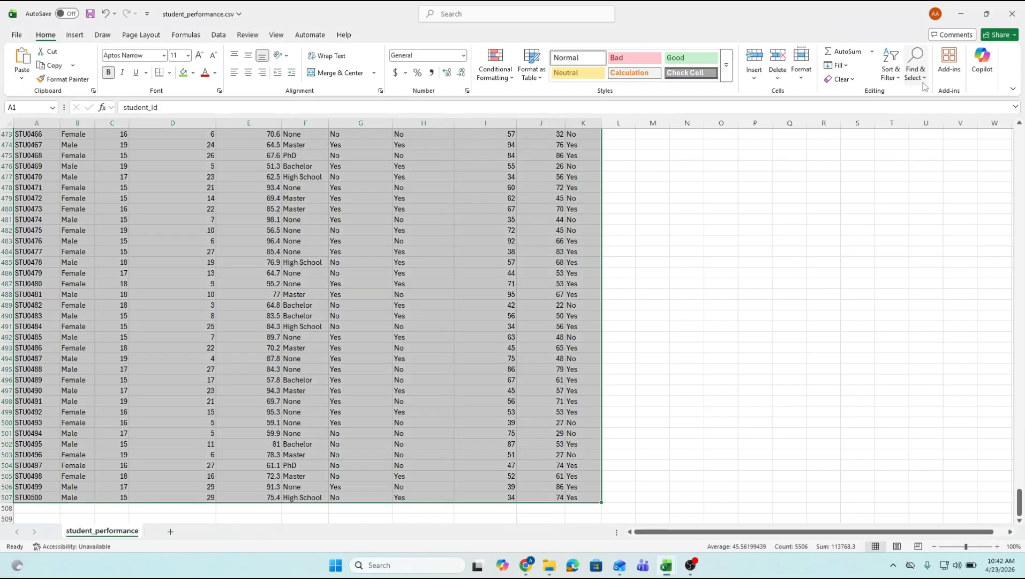
{"action": "left_click", "coordinate": [883, 49]}
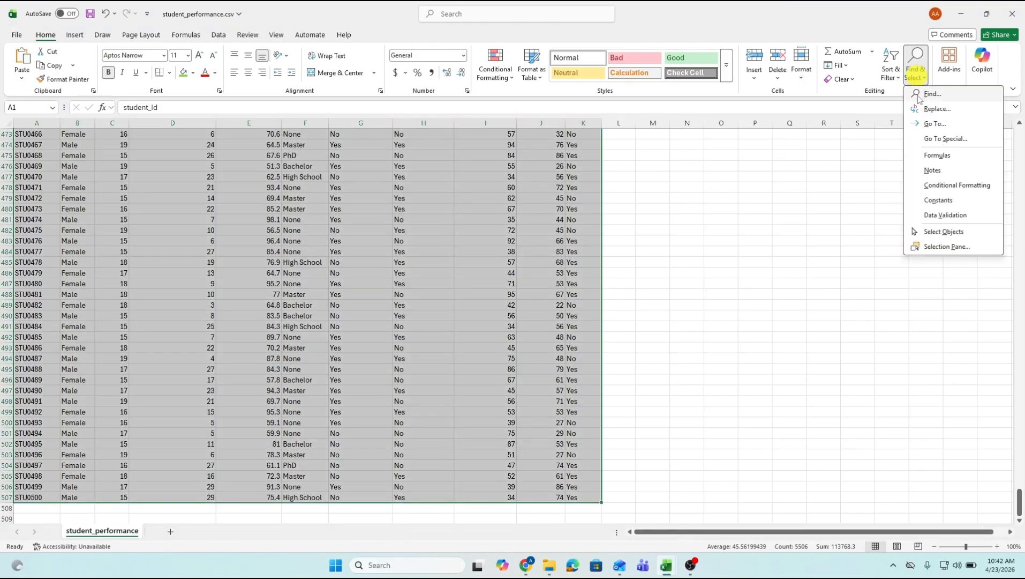
{"action": "left_click", "coordinate": [933, 124]}
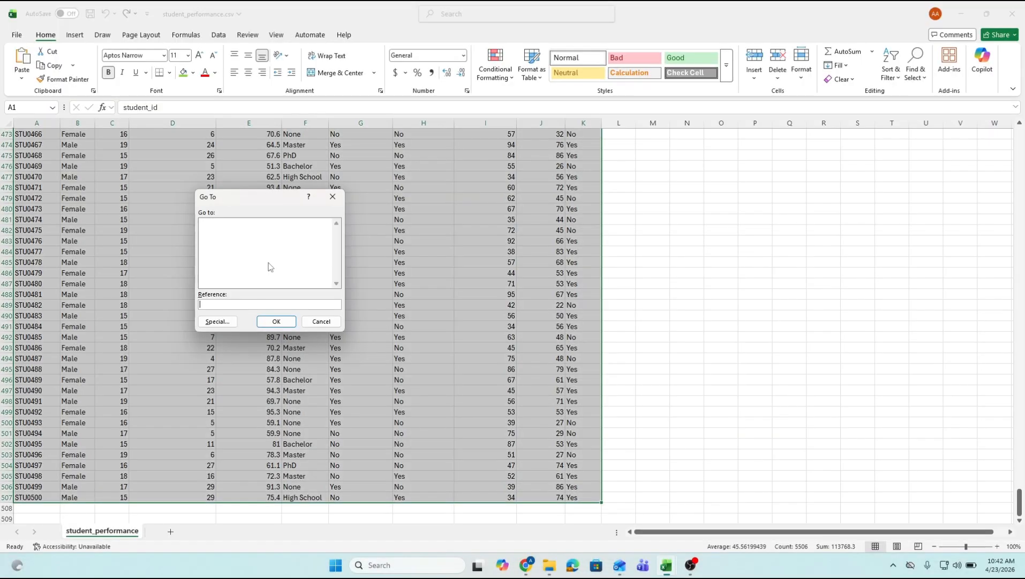
{"action": "left_click", "coordinate": [332, 198]}
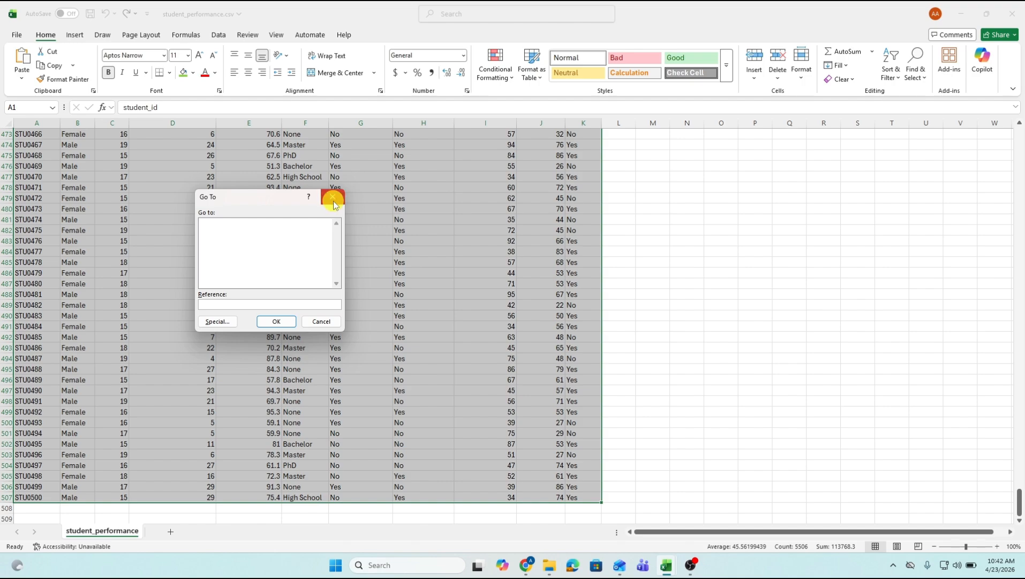
{"action": "left_click", "coordinate": [472, 219]}
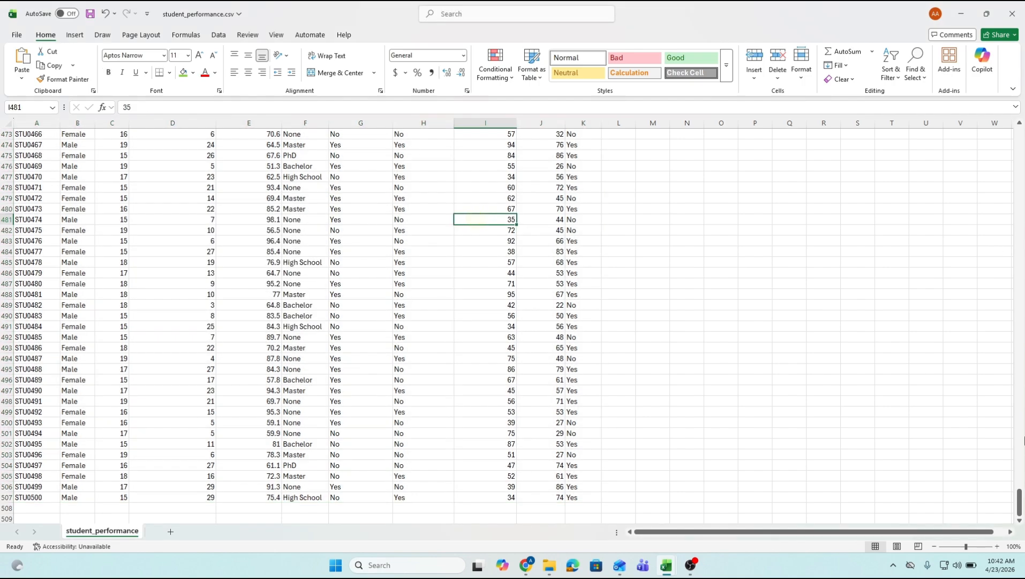
{"action": "left_click_drag", "start_coordinate": [1021, 483], "coordinate": [1013, 123]}
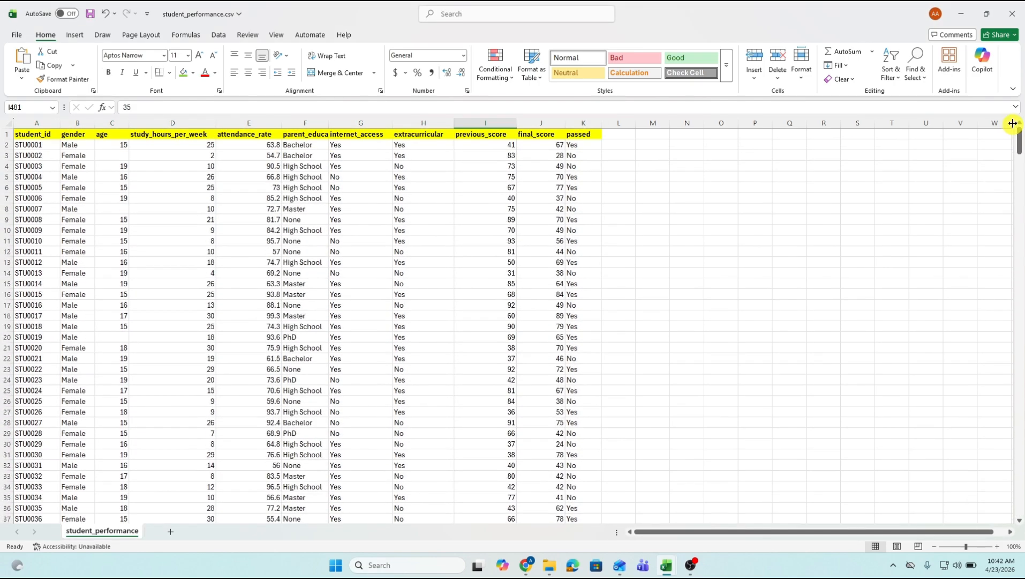
- Select all blank cells in the student data with Go To Special's Blanks option and fill them green
{"action": "left_click", "coordinate": [81, 165]}
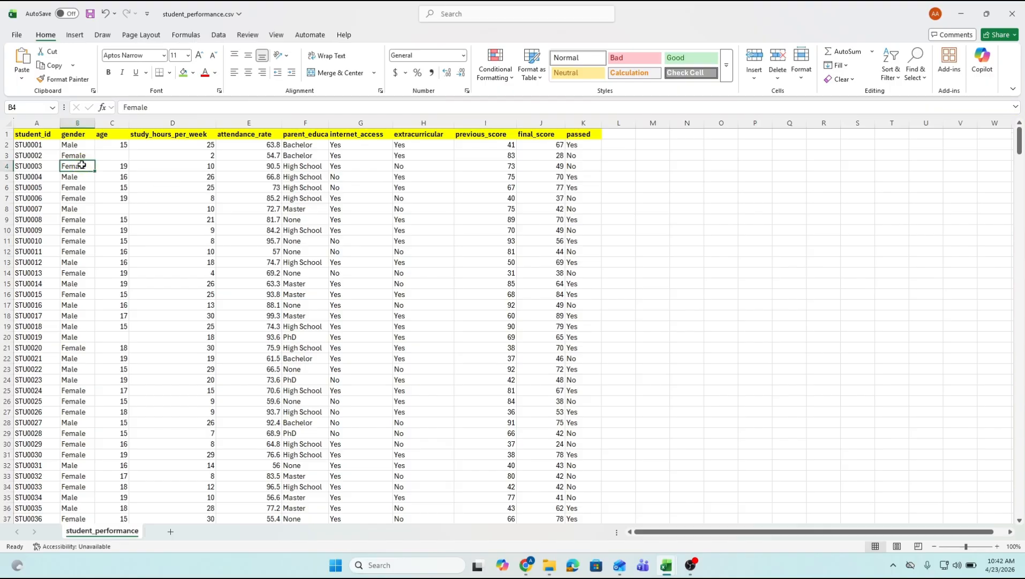
{"action": "key", "text": "ctrl+g"}
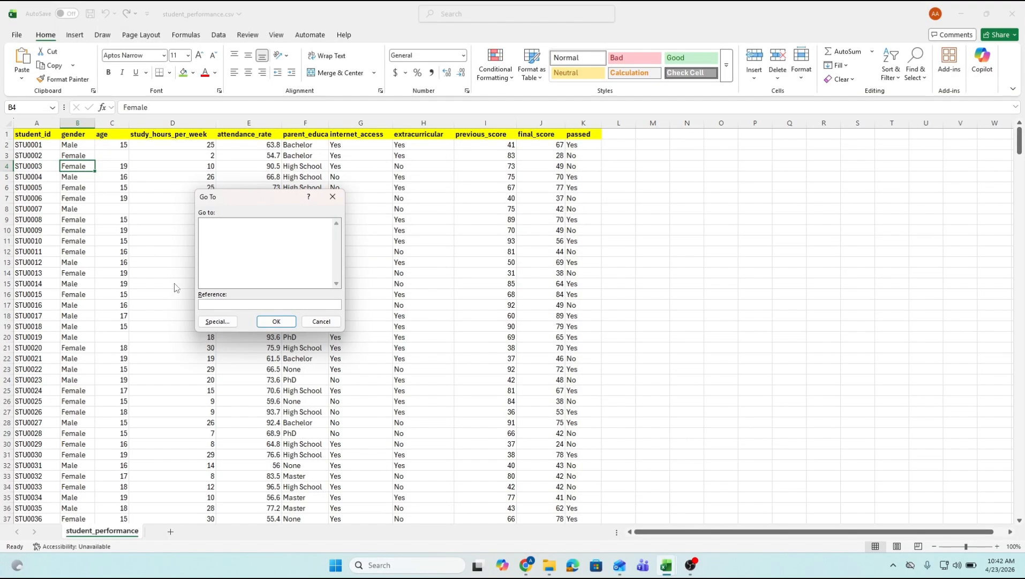
{"action": "left_click", "coordinate": [217, 322]}
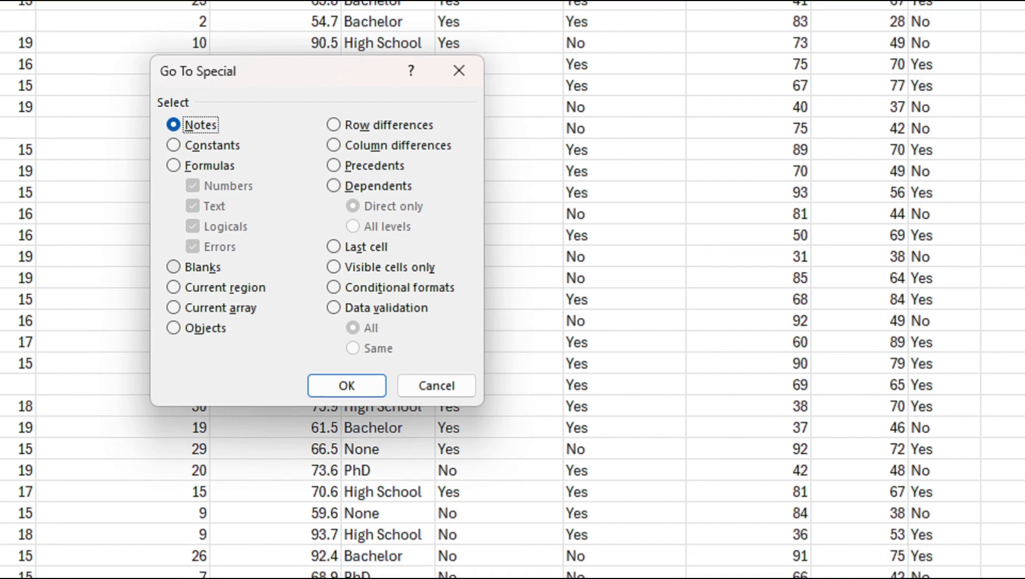
{"action": "mouse_move", "coordinate": [229, 270]}
{"action": "left_mouse_down"}
{"action": "mouse_move", "coordinate": [285, 273]}
{"action": "mouse_move", "coordinate": [294, 264]}
{"action": "left_mouse_up"}
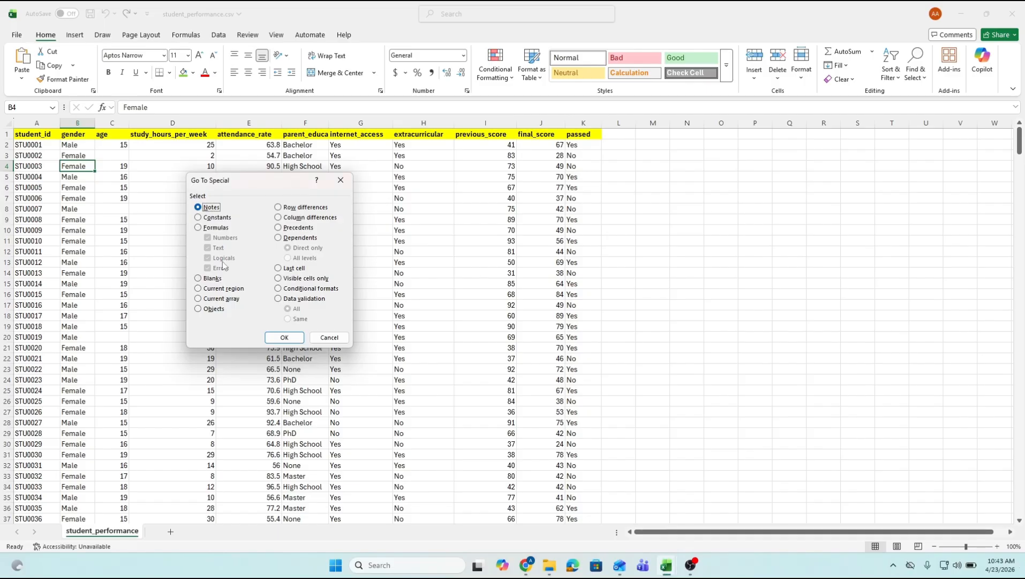
{"action": "left_click", "coordinate": [208, 279]}
{"action": "left_click", "coordinate": [284, 338]}
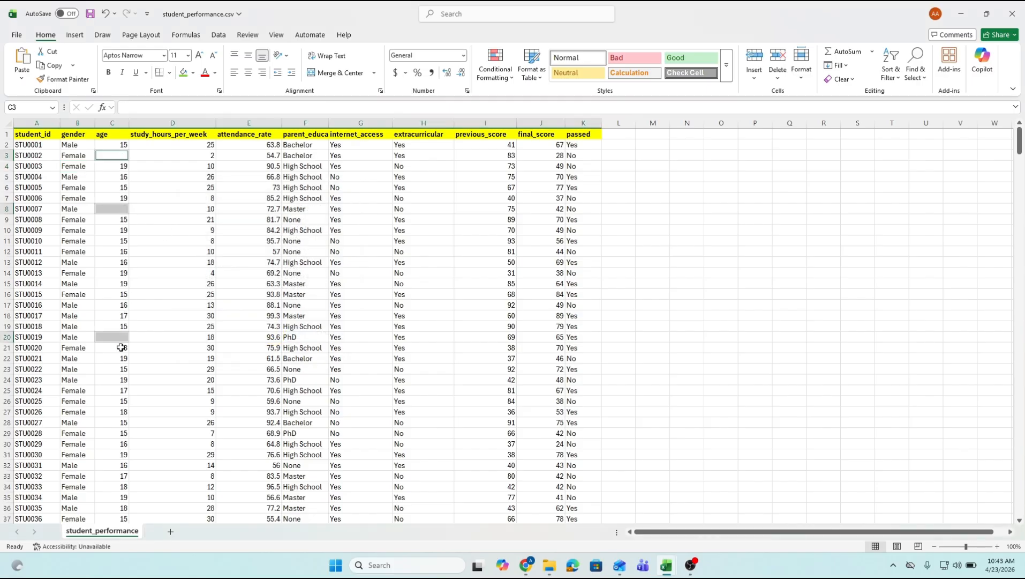
{"action": "left_click", "coordinate": [184, 76]}
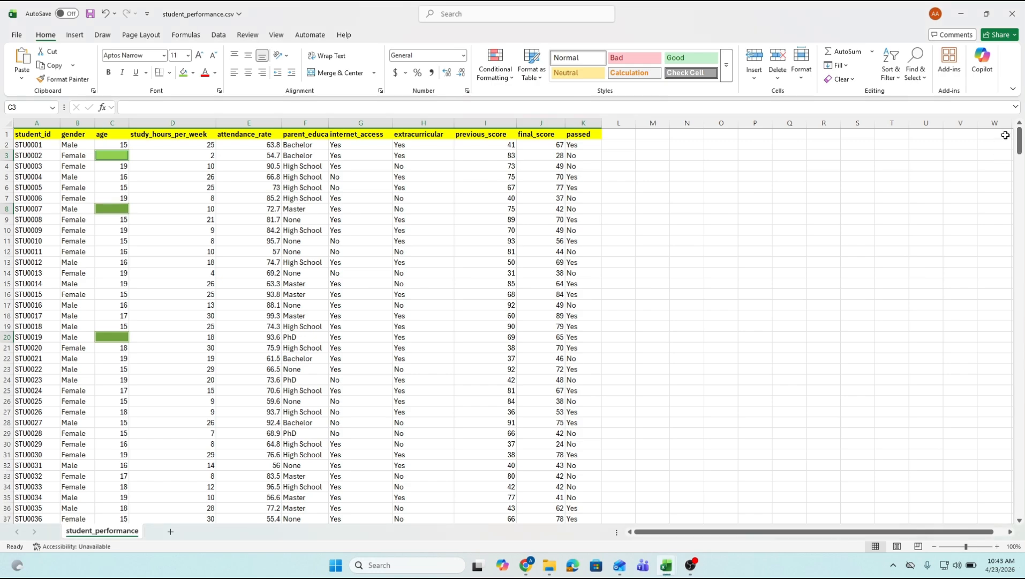
- Examine the green-filled empty rows between records, selecting rows 152, 158, 167 and 174 in turn
{"action": "left_click_drag", "start_coordinate": [1019, 152], "coordinate": [1020, 256]}
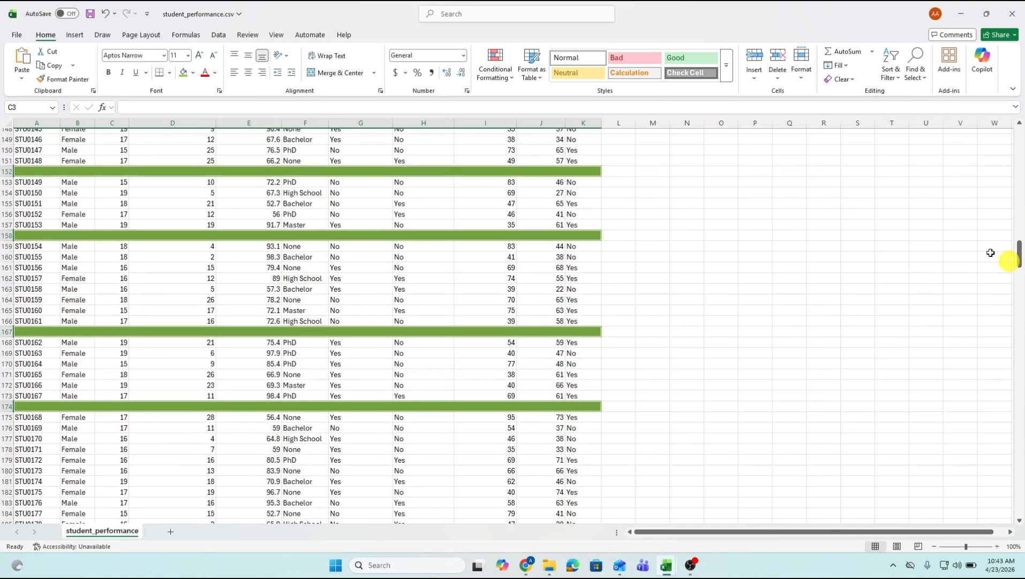
{"action": "left_click", "coordinate": [3, 171]}
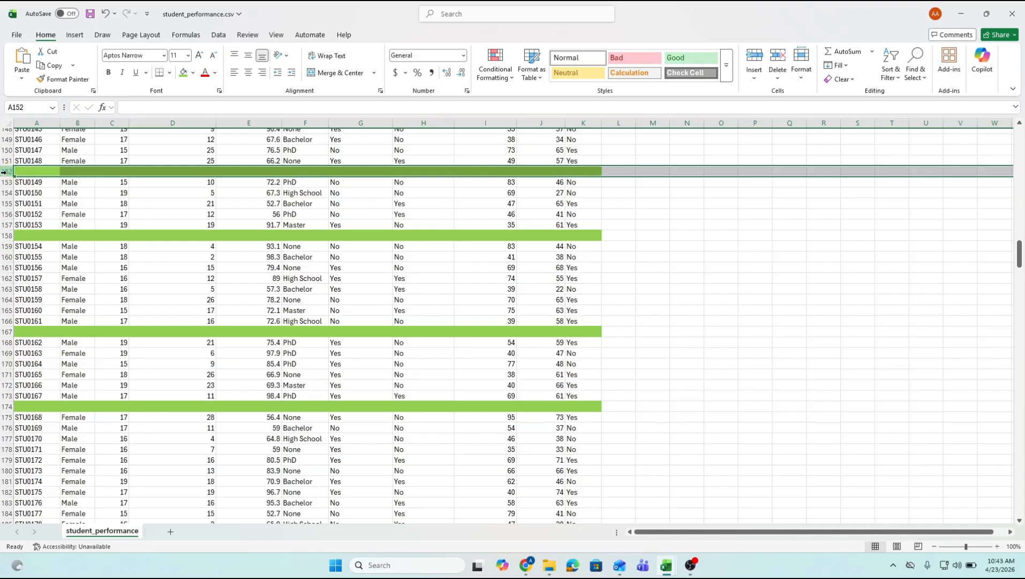
{"action": "left_click", "coordinate": [4, 235]}
{"action": "left_click", "coordinate": [3, 331]}
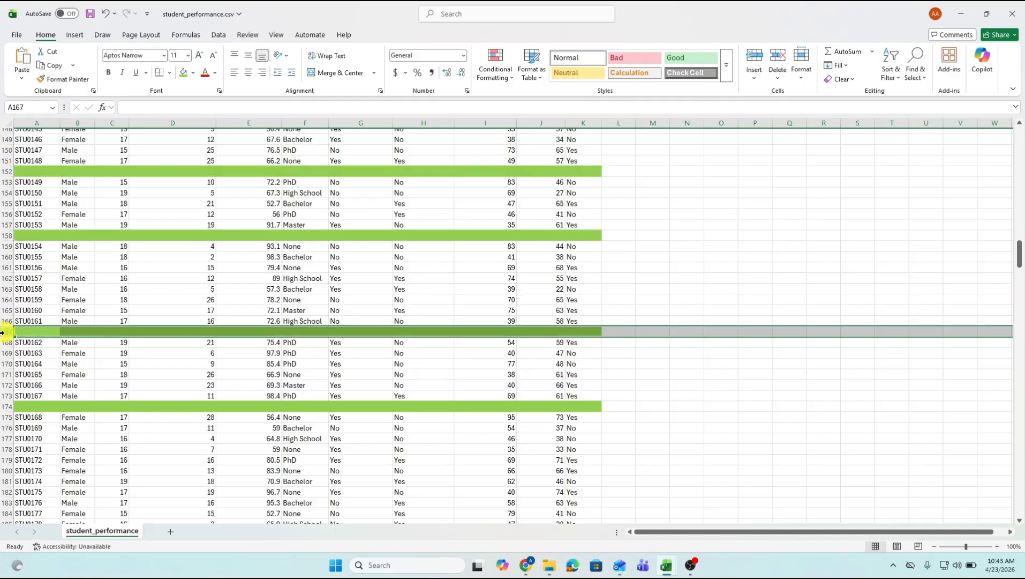
{"action": "left_click", "coordinate": [5, 406]}
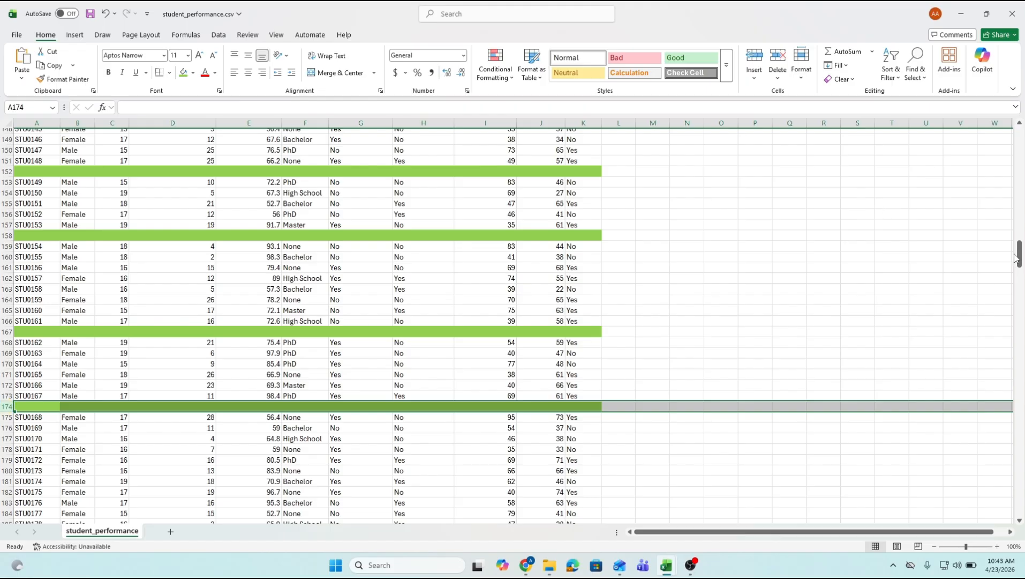
{"action": "left_click_drag", "start_coordinate": [1017, 258], "coordinate": [1018, 132]}
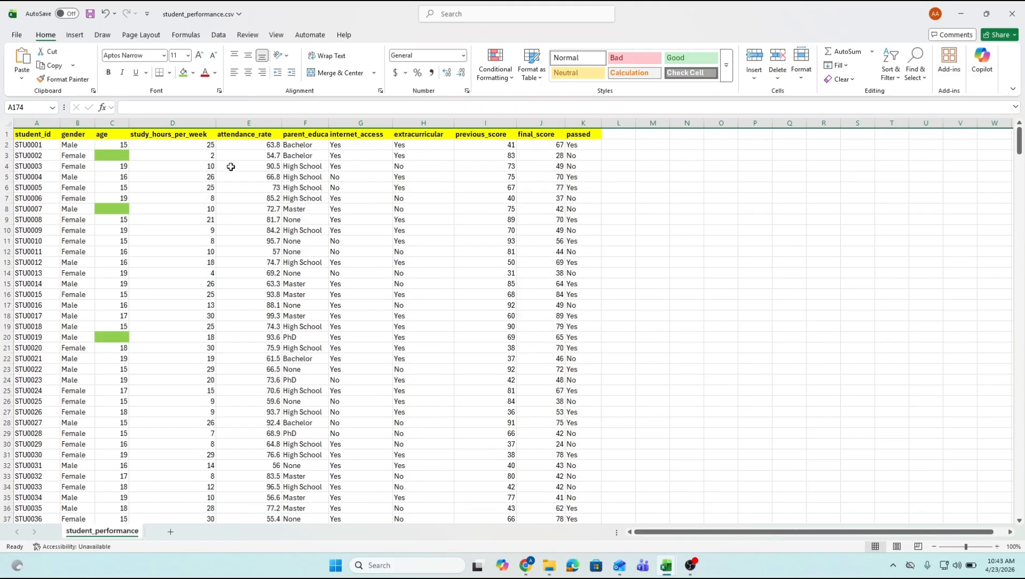
- Delete the entire row containing cell K11
{"action": "left_click", "coordinate": [583, 241]}
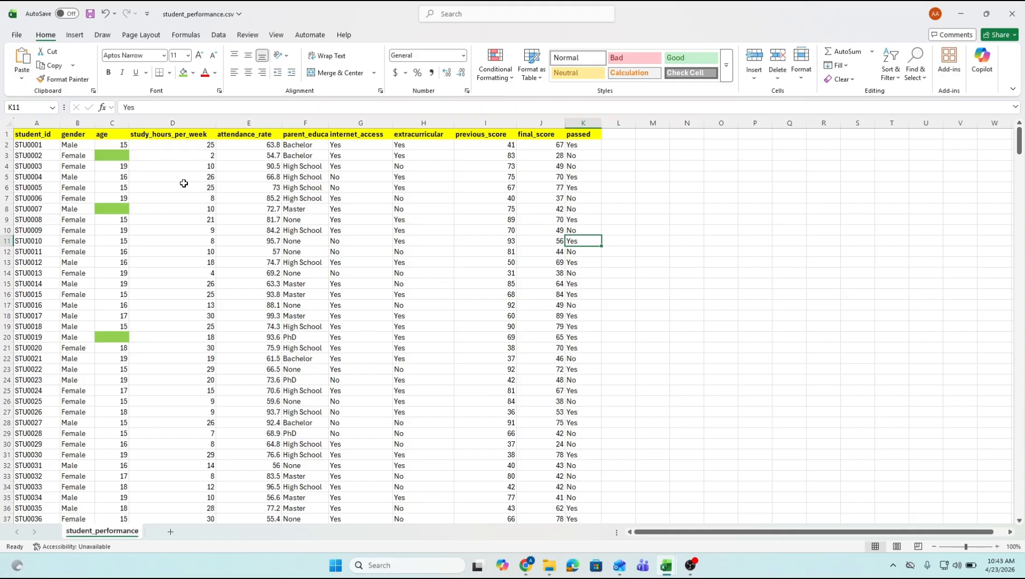
{"action": "key", "text": "ctrl+minus"}
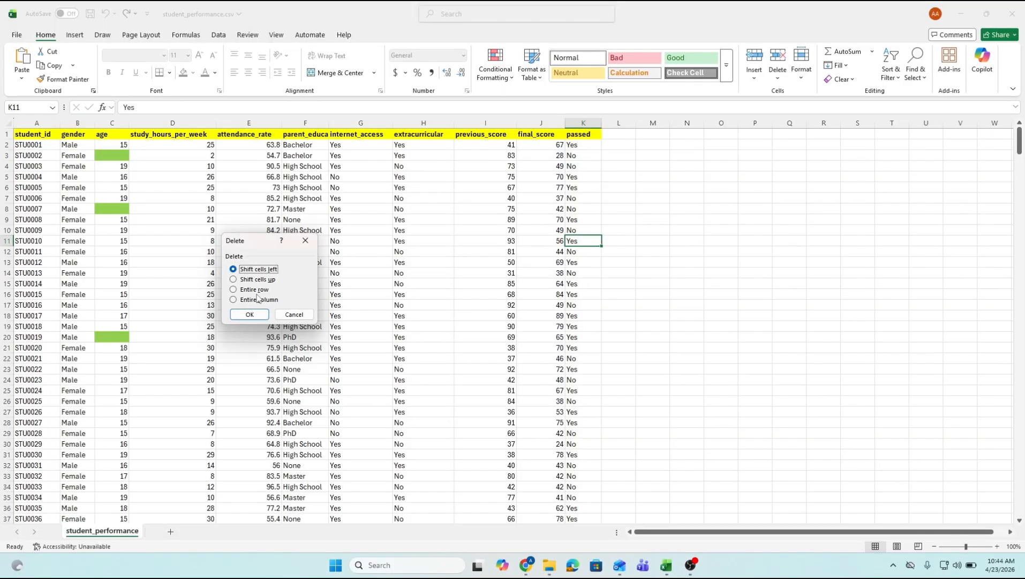
{"action": "left_click", "coordinate": [254, 290]}
{"action": "left_click", "coordinate": [249, 314]}
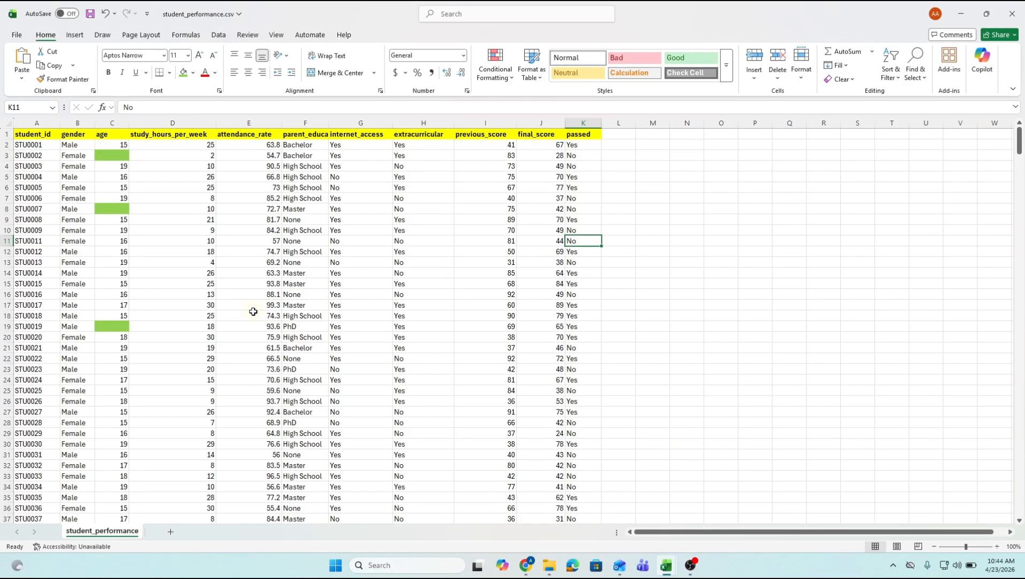
{"action": "left_click", "coordinate": [654, 189]}
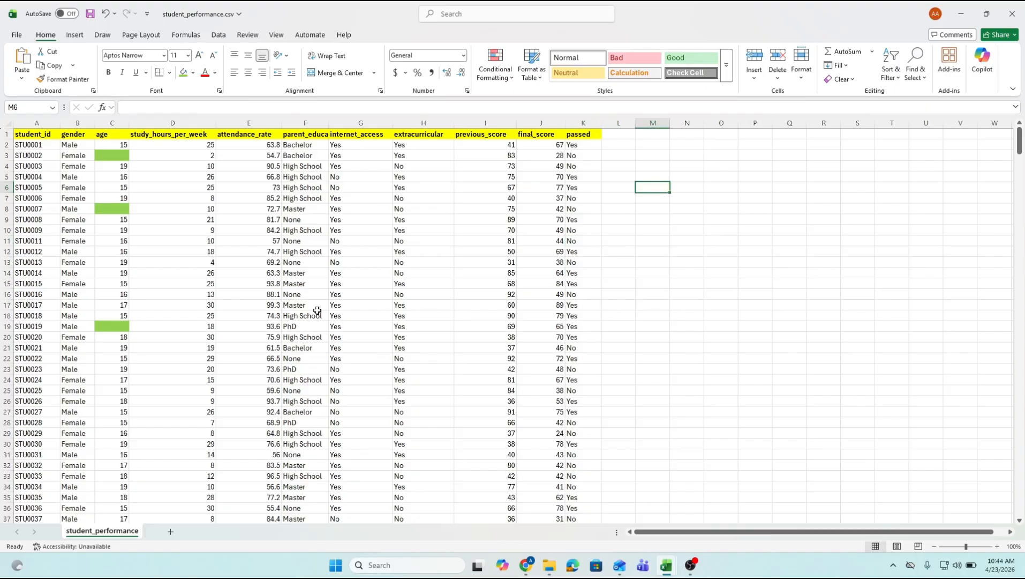
- Undo the row deletion and the green fill to get the blank-cell selection back, and fill those cells green again
{"action": "key", "text": "ctrl+z"}
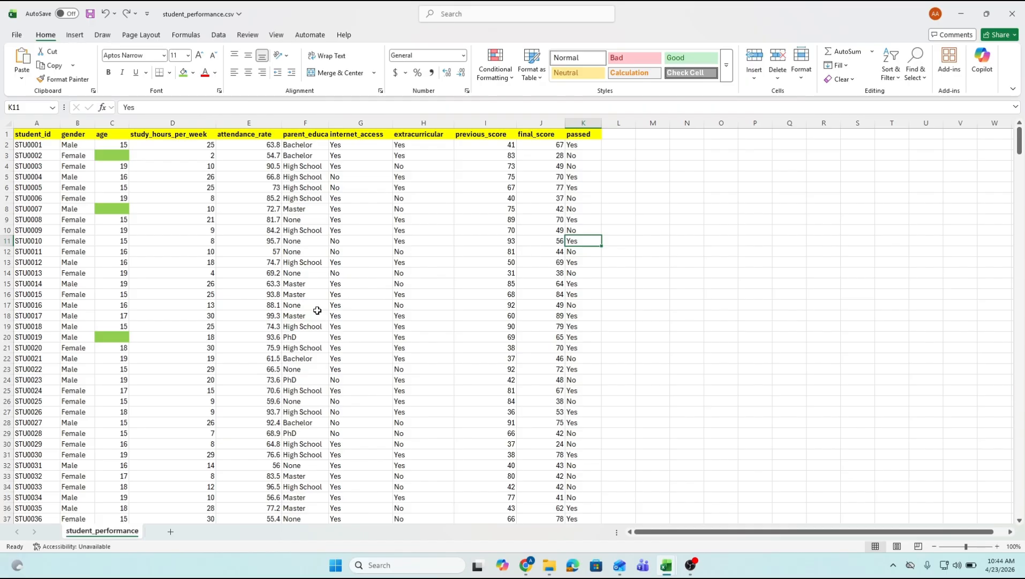
{"action": "key", "text": "ctrl+z"}
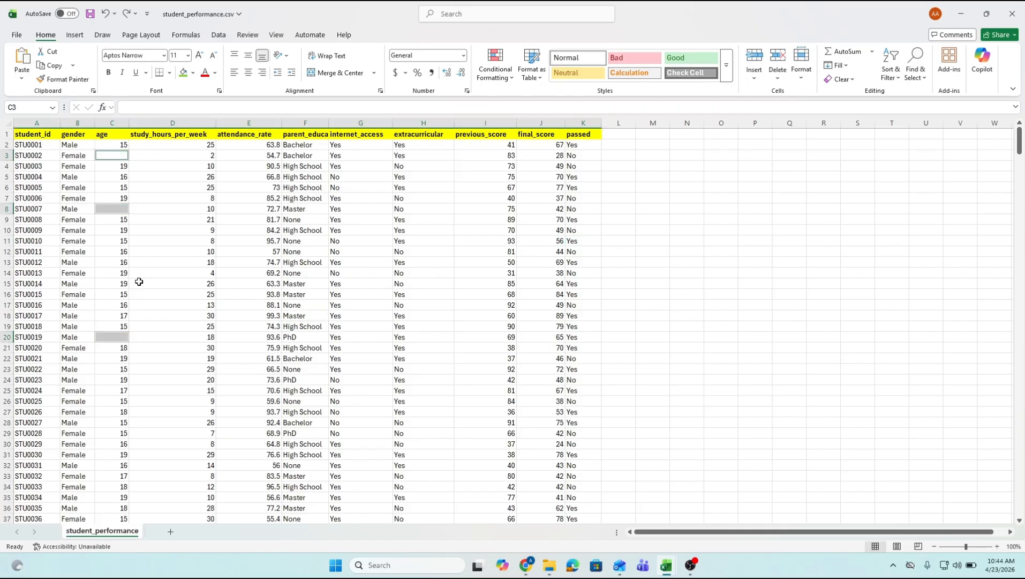
{"action": "left_click", "coordinate": [183, 73]}
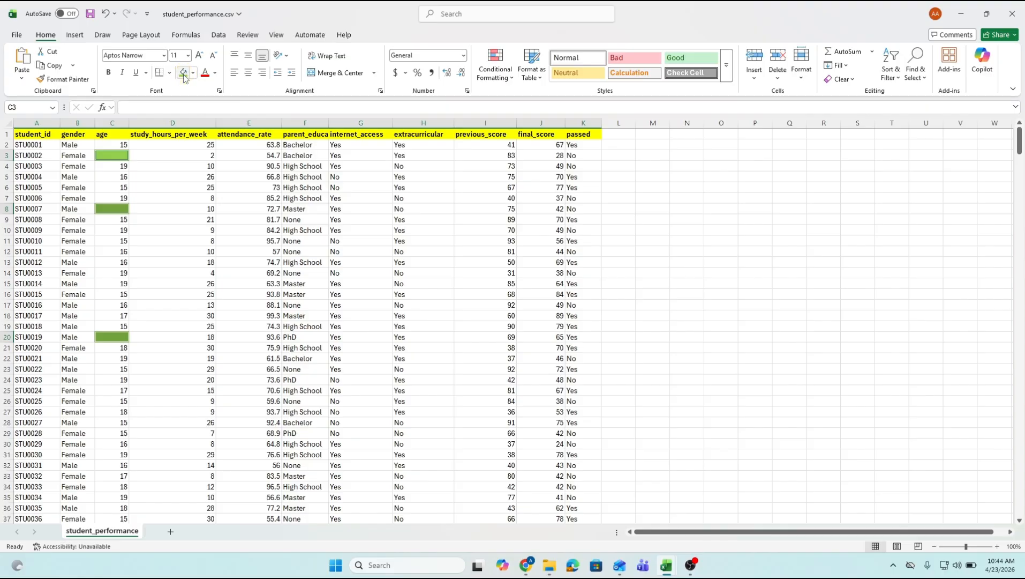
- Delete the entire rows of all selected blank cells and check the remaining records for gaps
{"action": "key", "text": "ctrl+minus"}
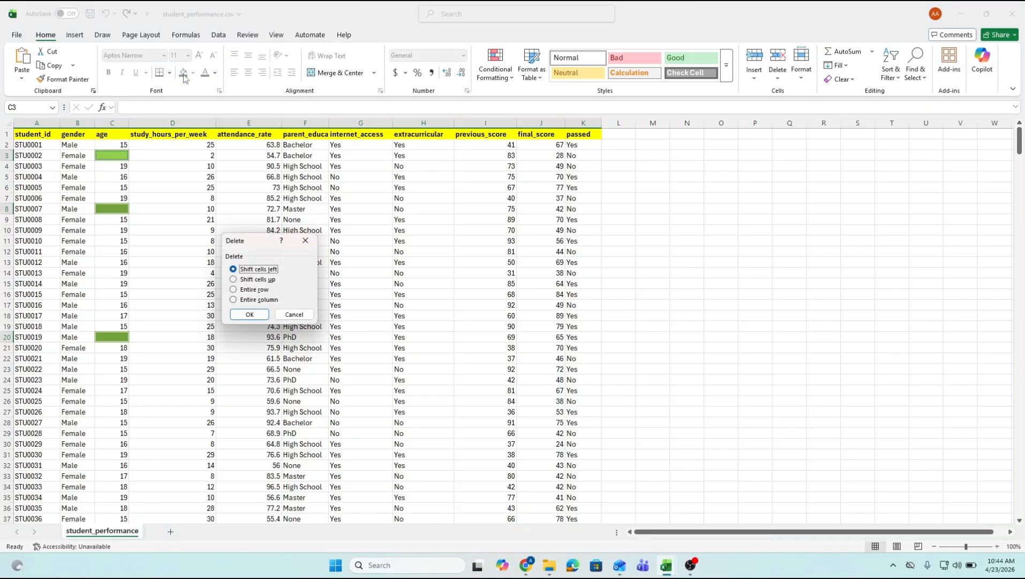
{"action": "left_click", "coordinate": [252, 289]}
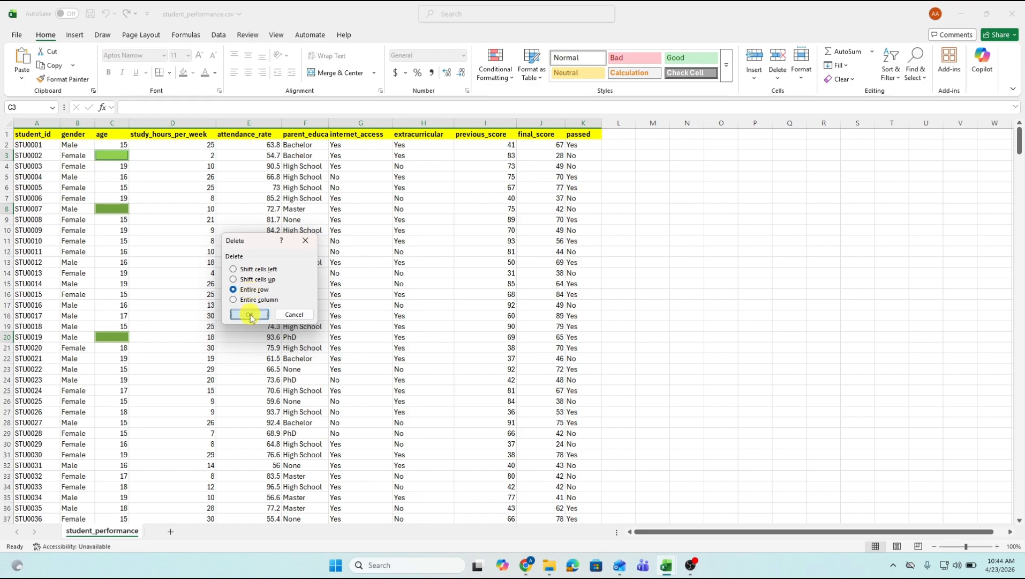
{"action": "left_click", "coordinate": [250, 314]}
{"action": "left_click", "coordinate": [689, 260]}
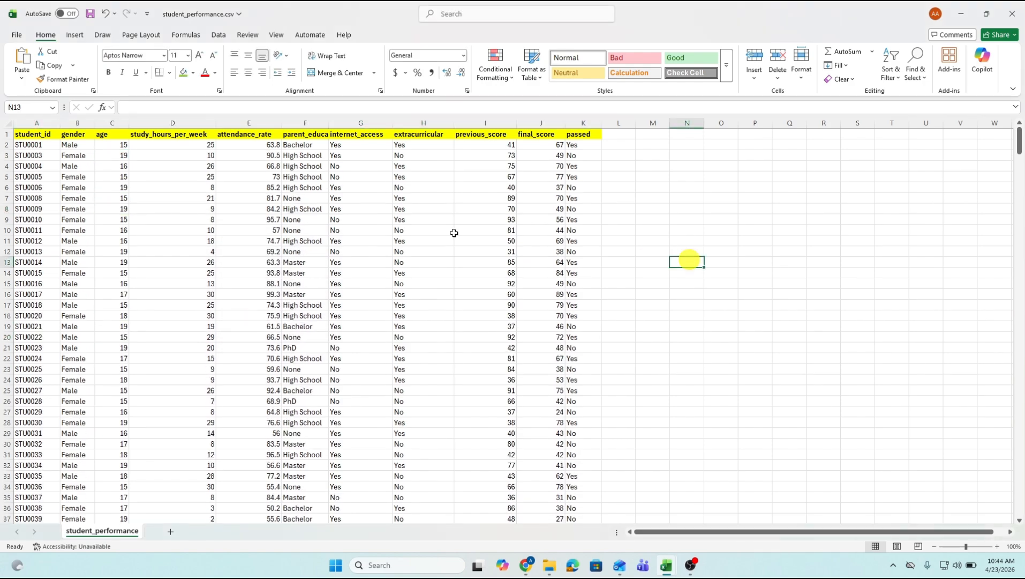
{"action": "scroll", "coordinate": [121, 289], "scroll_direction": "down", "scroll_amount": 6}
{"action": "scroll", "coordinate": [117, 306], "scroll_direction": "down", "scroll_amount": 20}
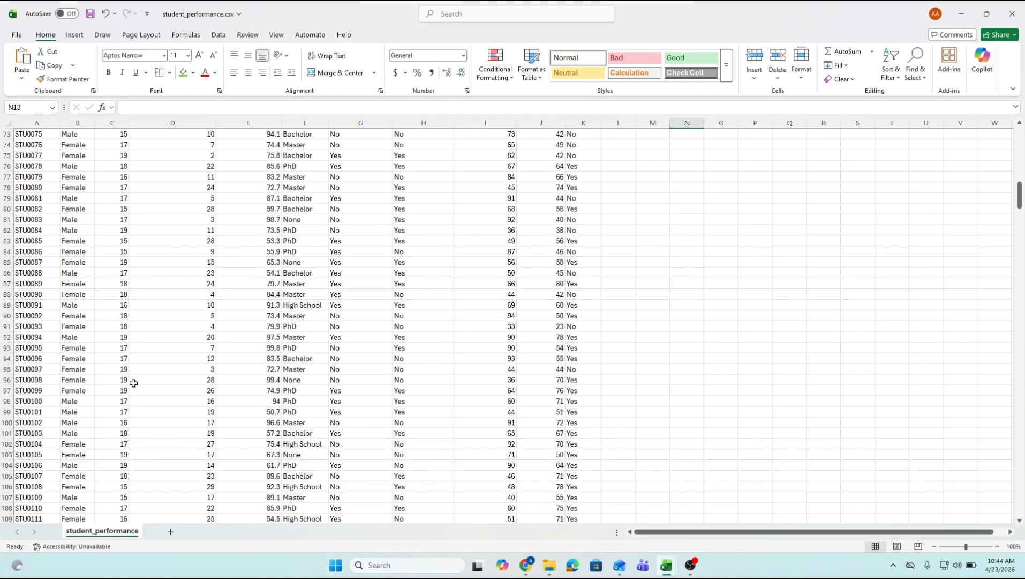
{"action": "scroll", "coordinate": [135, 391], "scroll_direction": "down", "scroll_amount": 20}
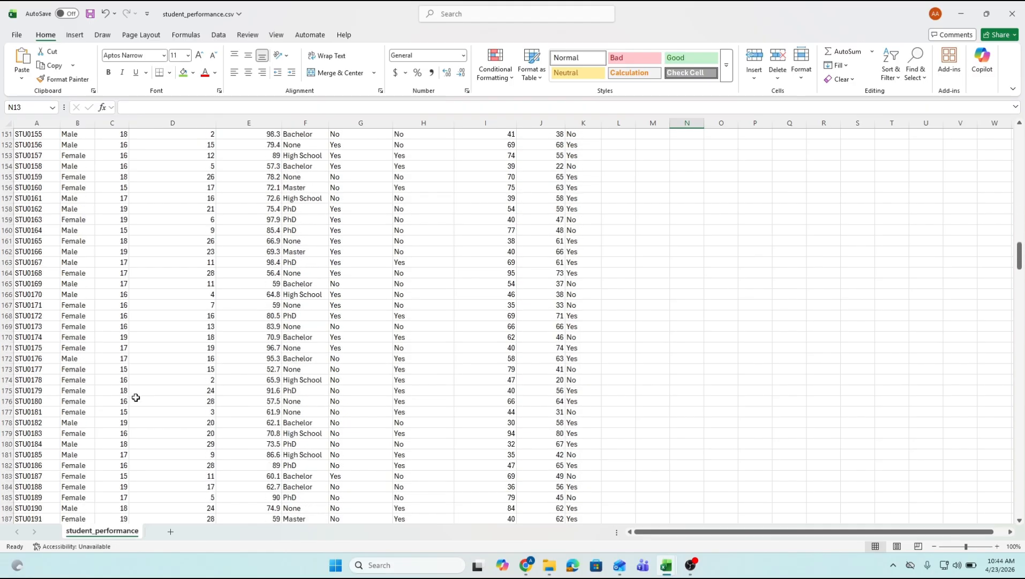
{"action": "scroll", "coordinate": [136, 398], "scroll_direction": "up", "scroll_amount": 20}
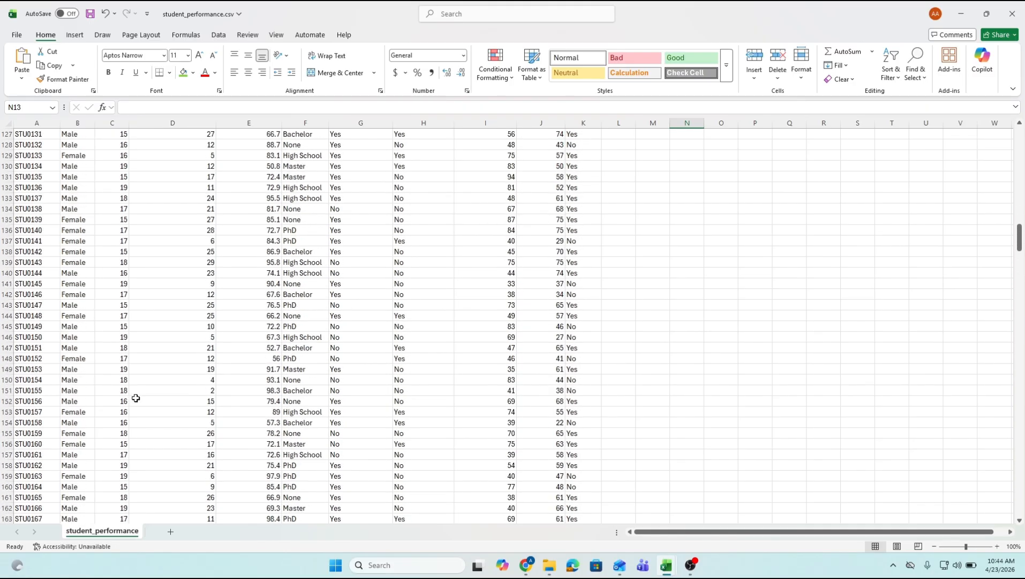
{"action": "scroll", "coordinate": [135, 397], "scroll_direction": "up", "scroll_amount": 20}
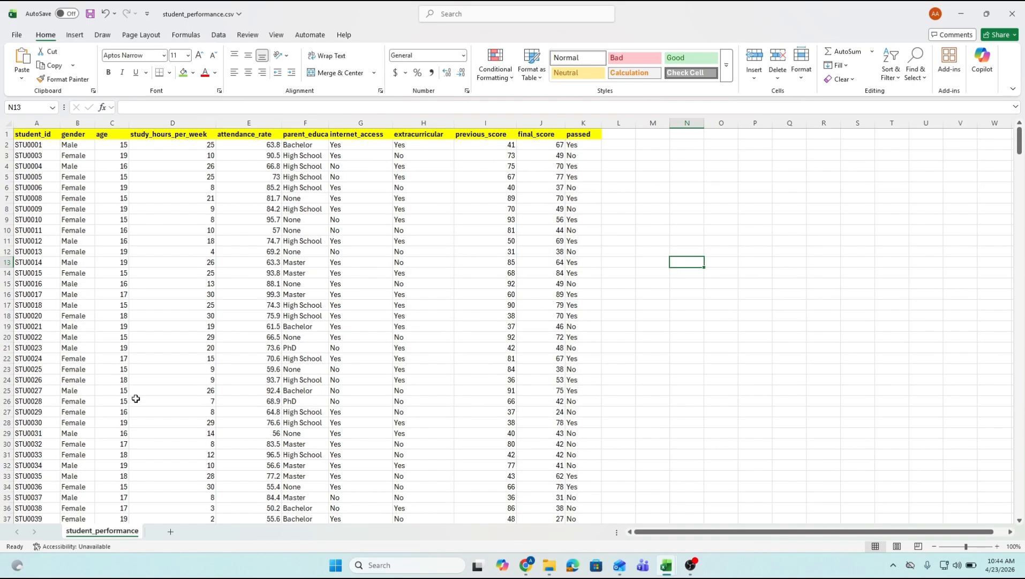
- Undo the deletion of the rows with blank cells and clear the selection
{"action": "key", "text": "ctrl+z"}
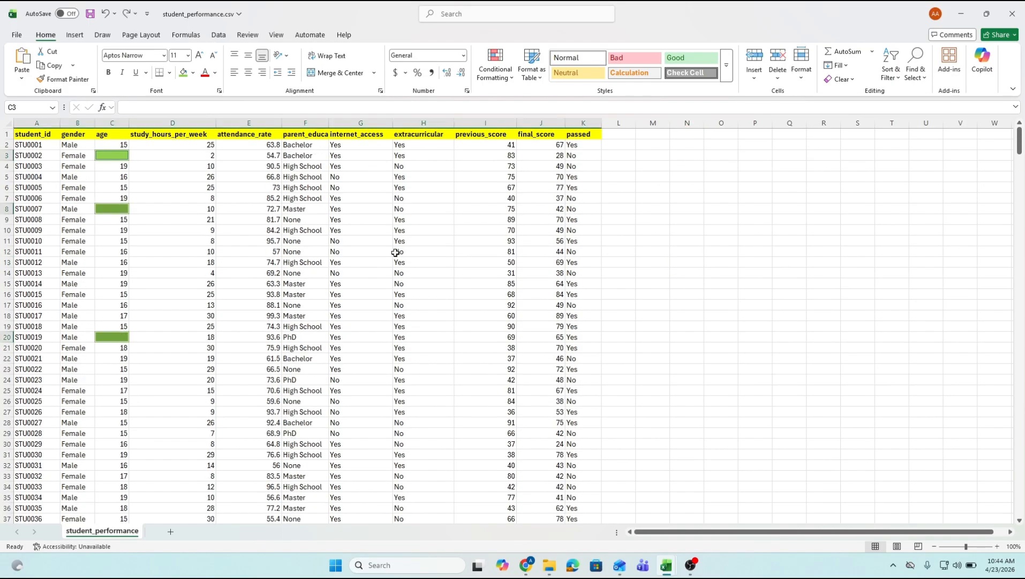
{"action": "left_click", "coordinate": [664, 252]}
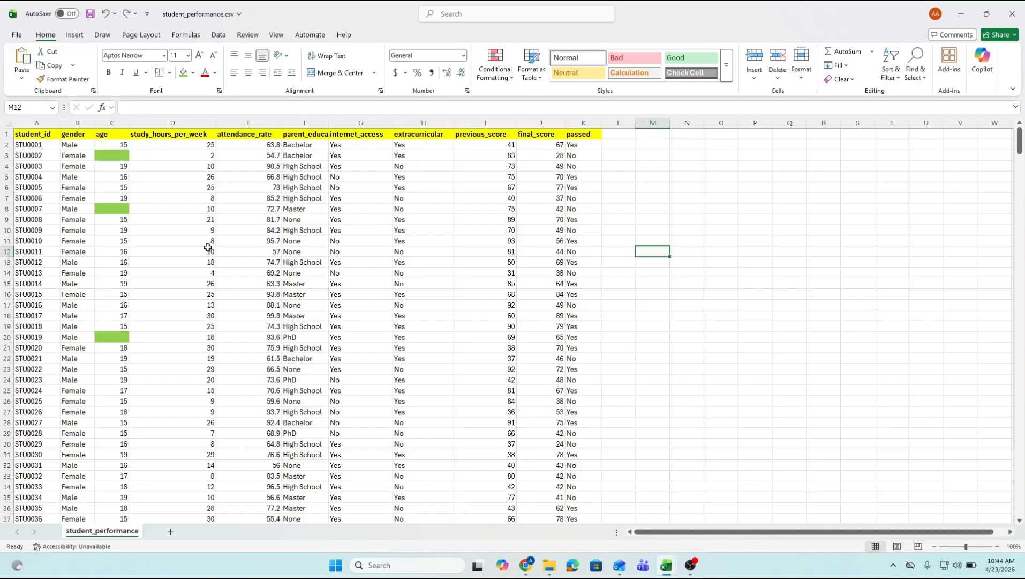
- Fill the blank age cells with 16 in C3, 17 in C8 and 5 in C20
{"action": "left_click", "coordinate": [118, 156]}
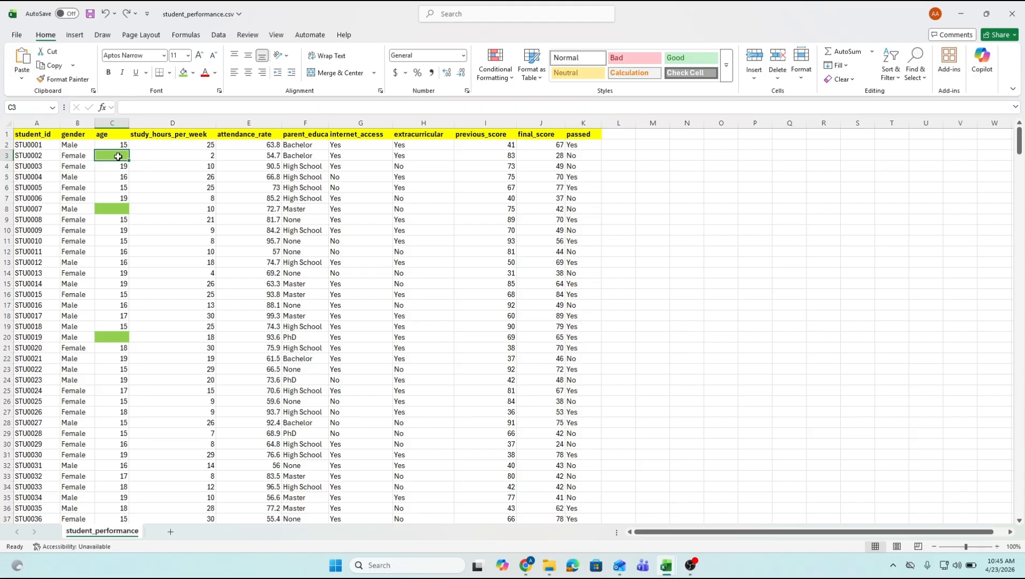
{"action": "type", "text": "1"}
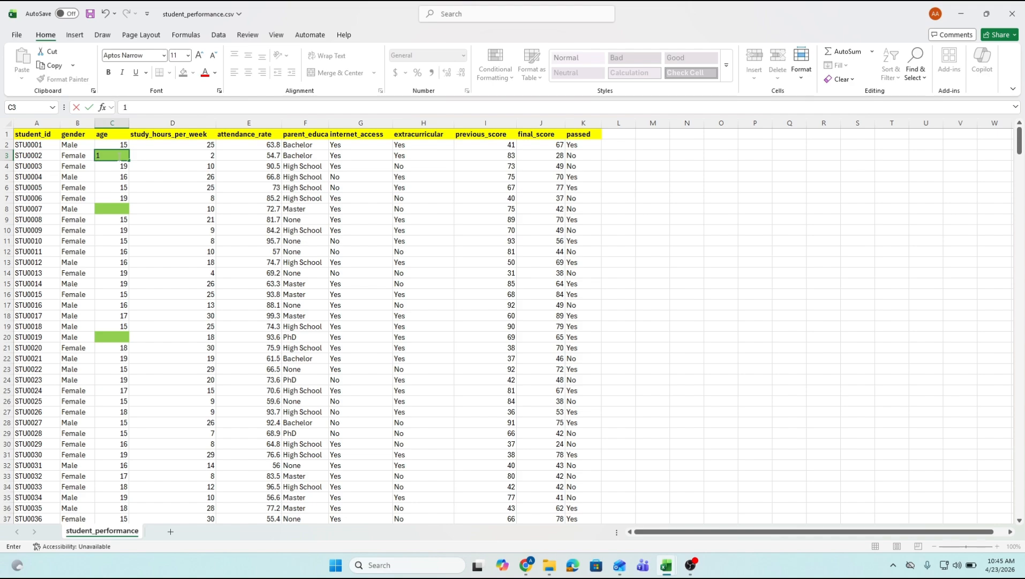
{"action": "type", "text": "6"}
{"action": "left_click", "coordinate": [110, 213]}
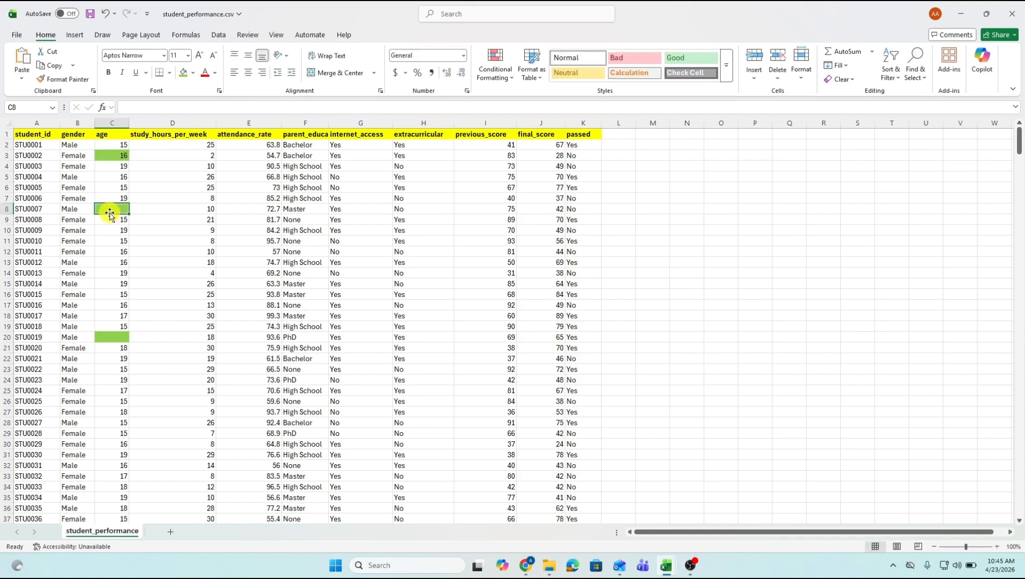
{"action": "type", "text": "17"}
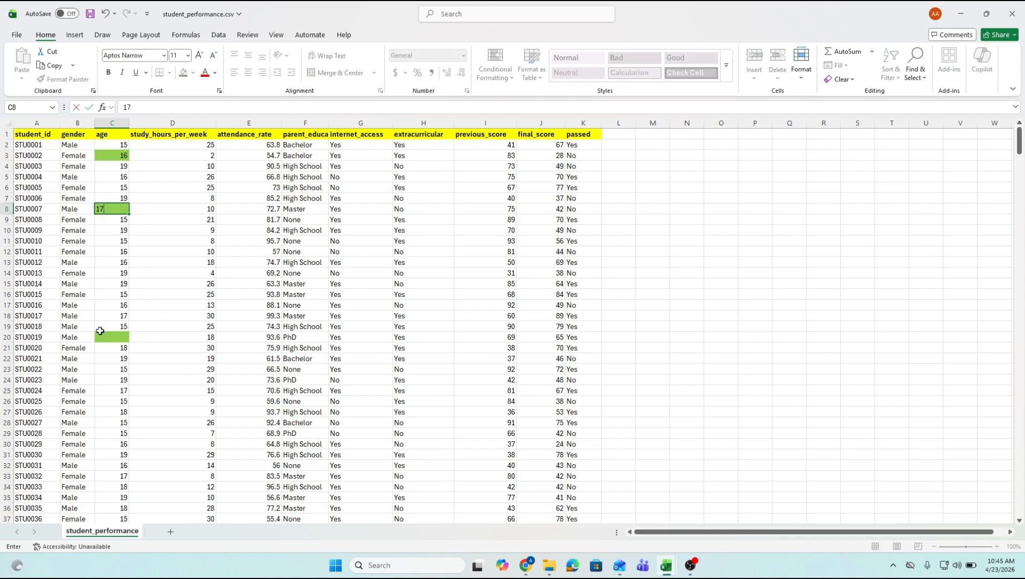
{"action": "left_click", "coordinate": [110, 339]}
{"action": "type", "text": "5"}
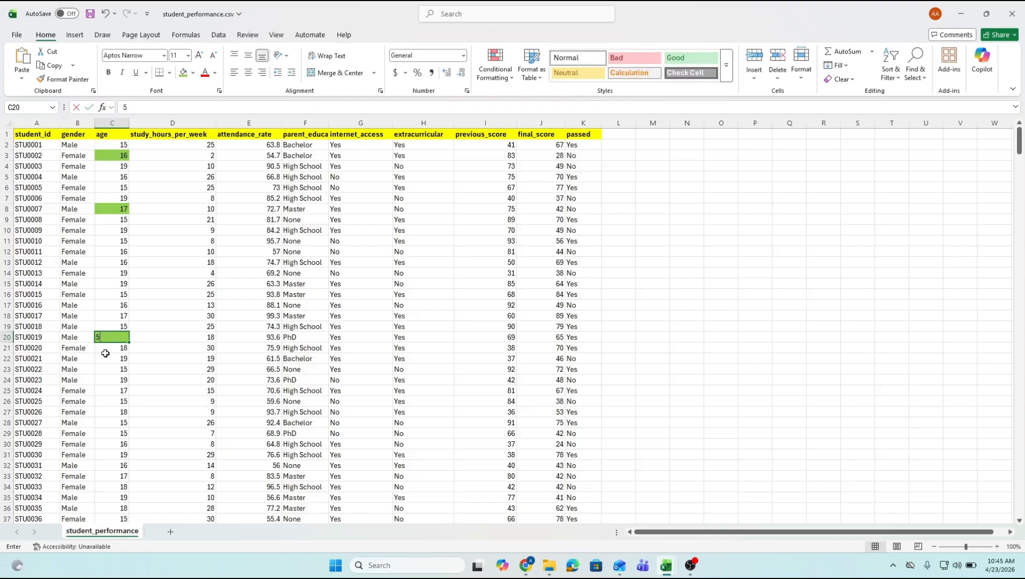
- Delete the empty green row 137 and the next empty green row, at row 142
{"action": "scroll", "coordinate": [76, 467], "scroll_direction": "down", "scroll_amount": 9}
{"action": "scroll", "coordinate": [77, 468], "scroll_direction": "down", "scroll_amount": 20}
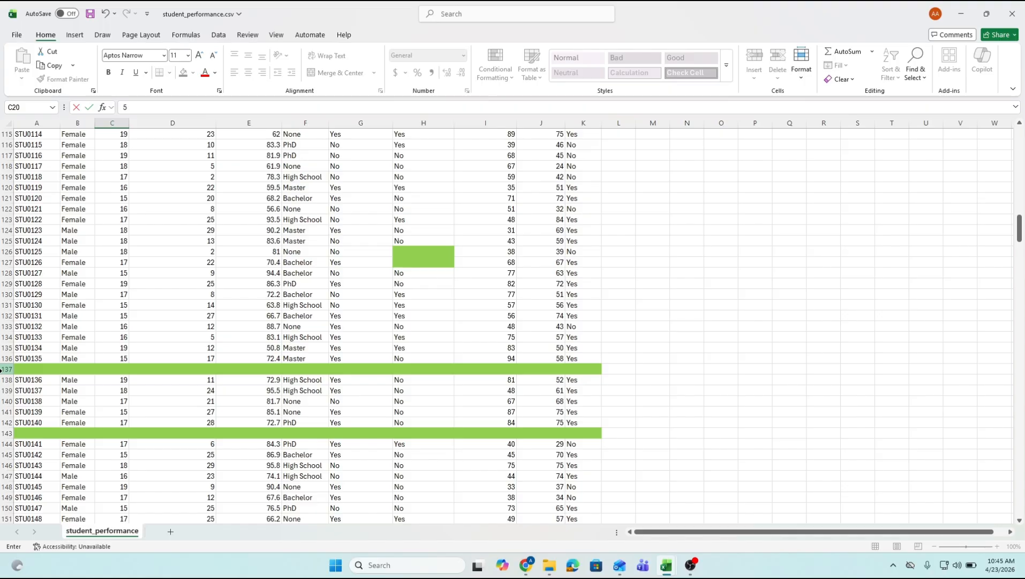
{"action": "right_click", "coordinate": [3, 369]}
{"action": "left_click", "coordinate": [31, 285]}
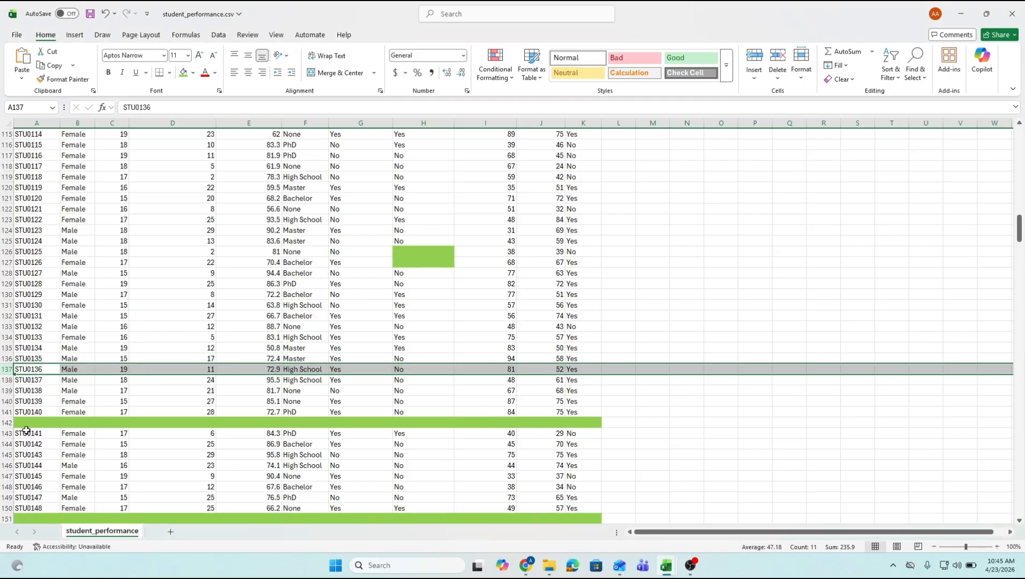
{"action": "right_click", "coordinate": [7, 422]}
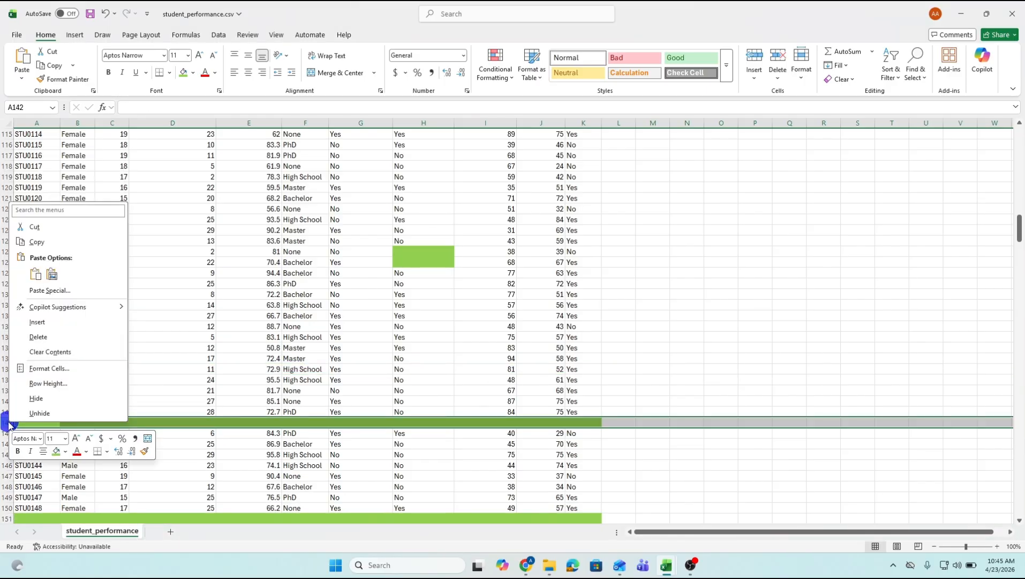
{"action": "left_click", "coordinate": [39, 337]}
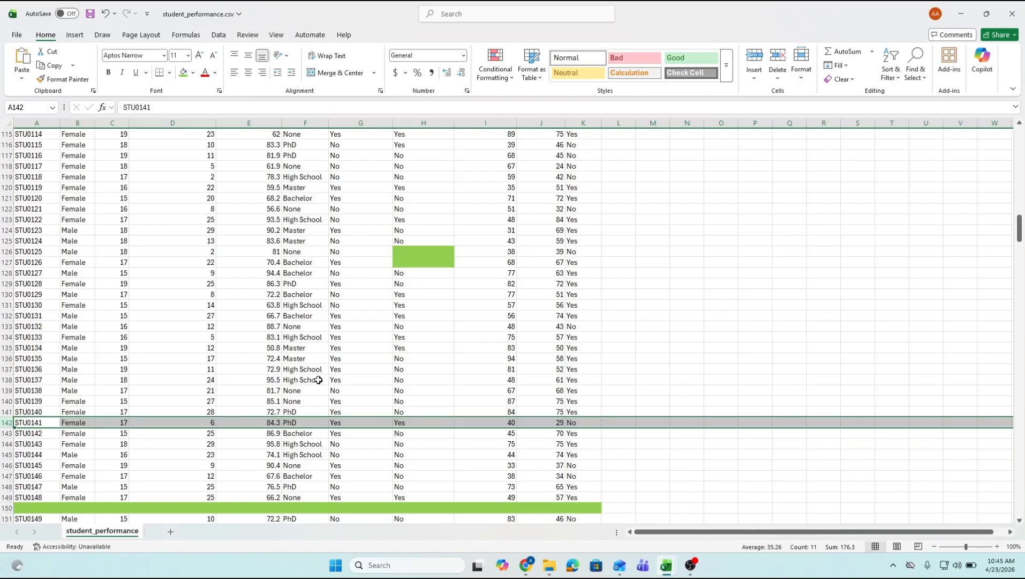
- Review the filled-in ages among the first records, and open the Go To dialog and close it again
{"action": "scroll", "coordinate": [318, 380], "scroll_direction": "up", "scroll_amount": 20}
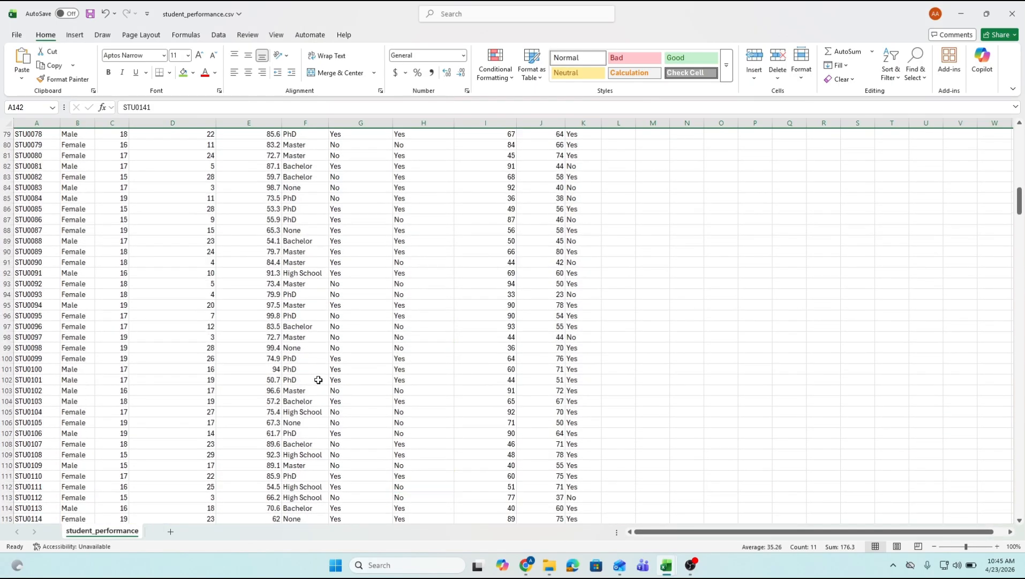
{"action": "scroll", "coordinate": [319, 379], "scroll_direction": "up", "scroll_amount": 16}
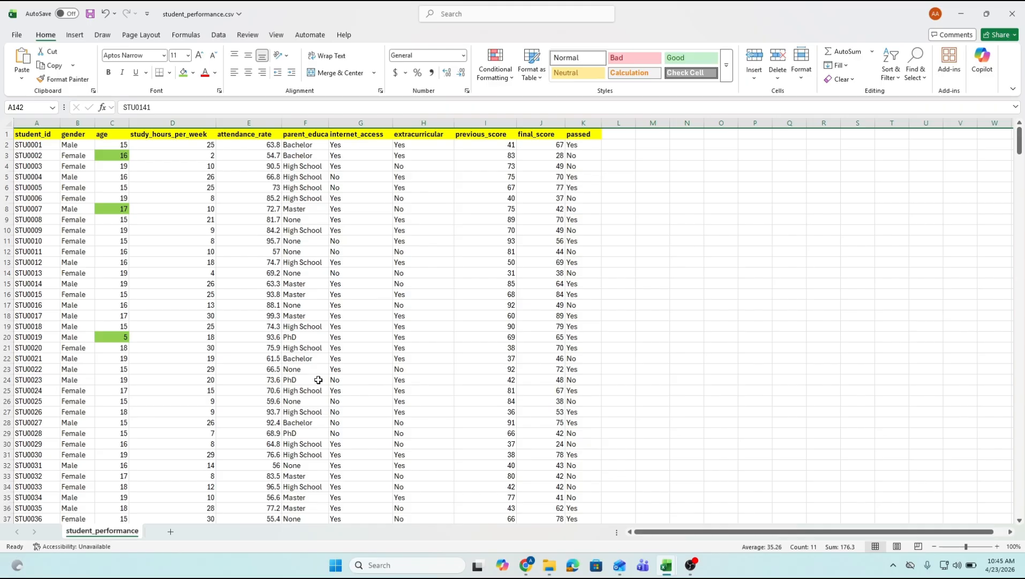
{"action": "key", "text": "ctrl+g"}
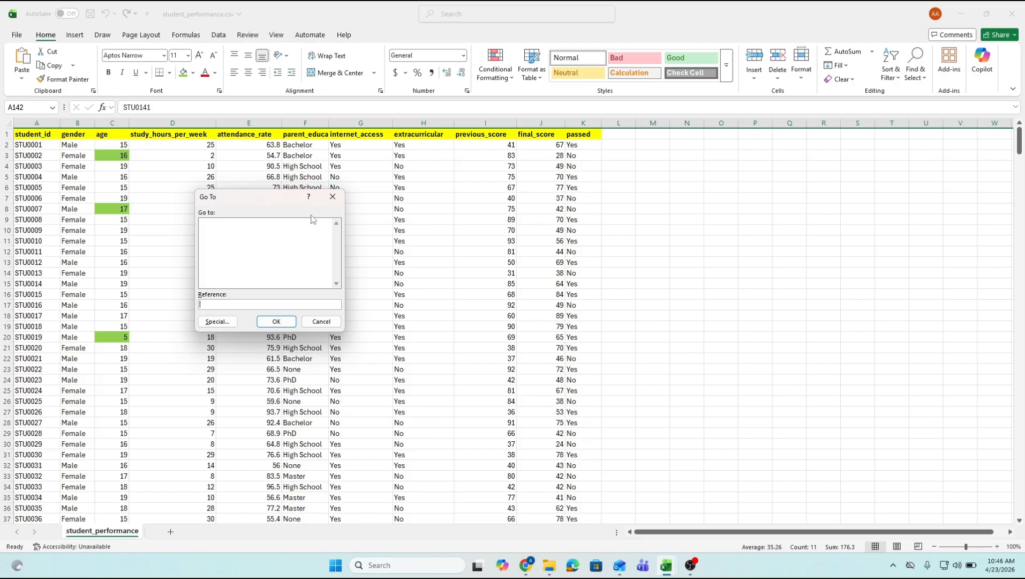
{"action": "left_click", "coordinate": [333, 196]}
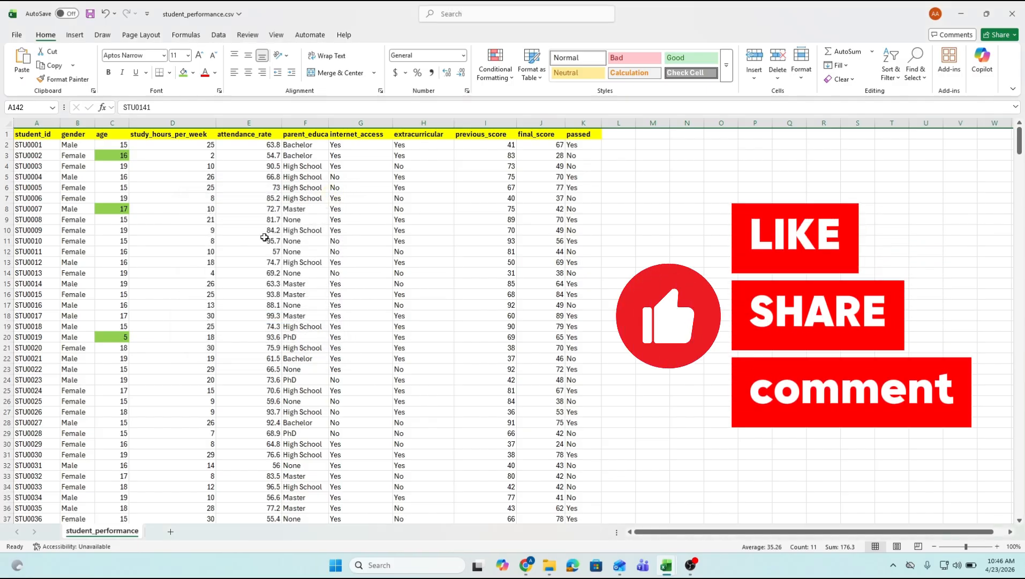